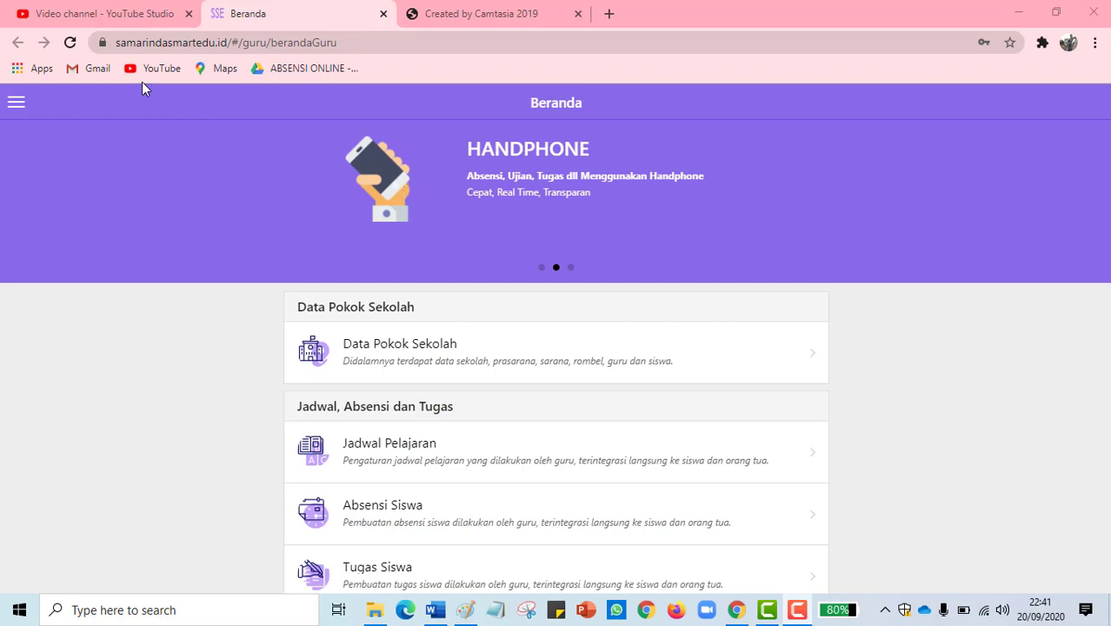
Look over the home page sections and the options offered under Data Pokok Sekolah
scroll(416, 298, "down", 1)
scroll(434, 298, "down", 1)
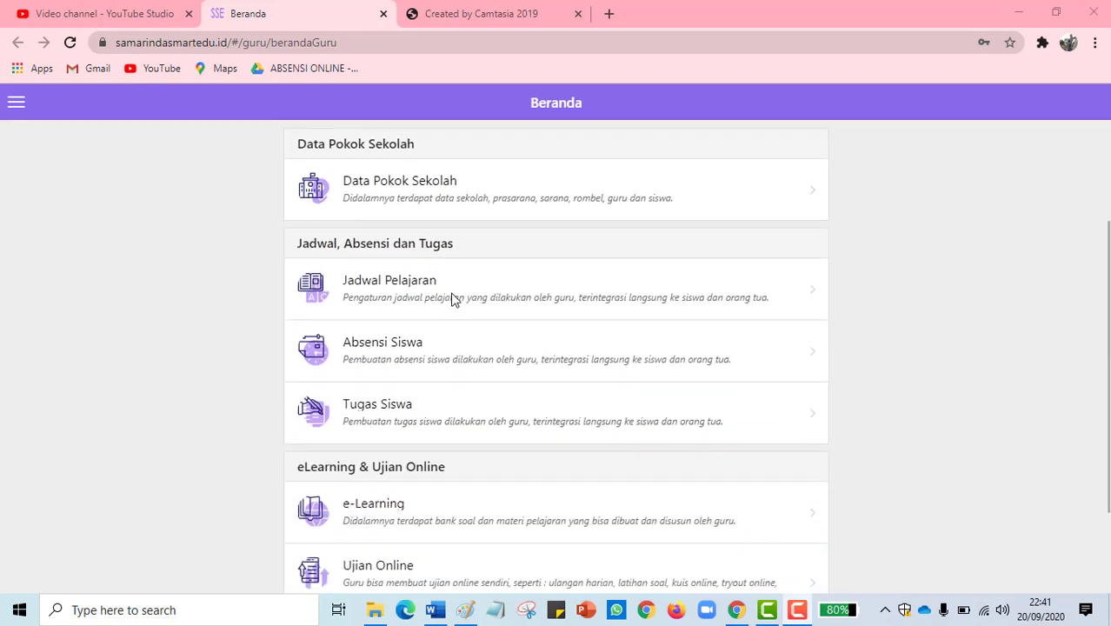
scroll(511, 320, "up", 2)
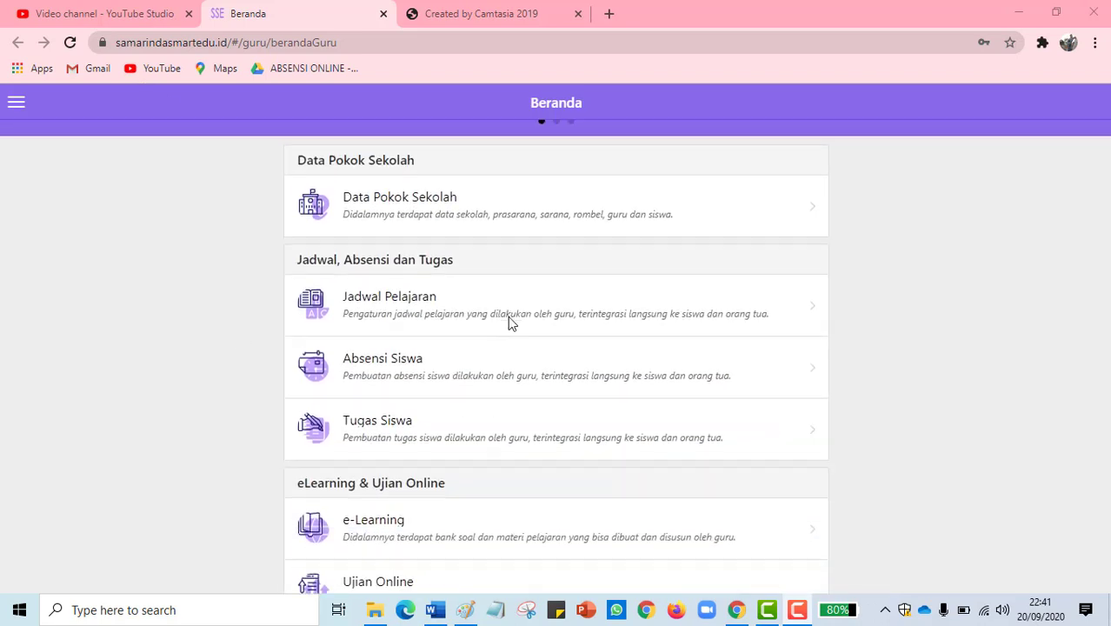
scroll(509, 320, "down", 1)
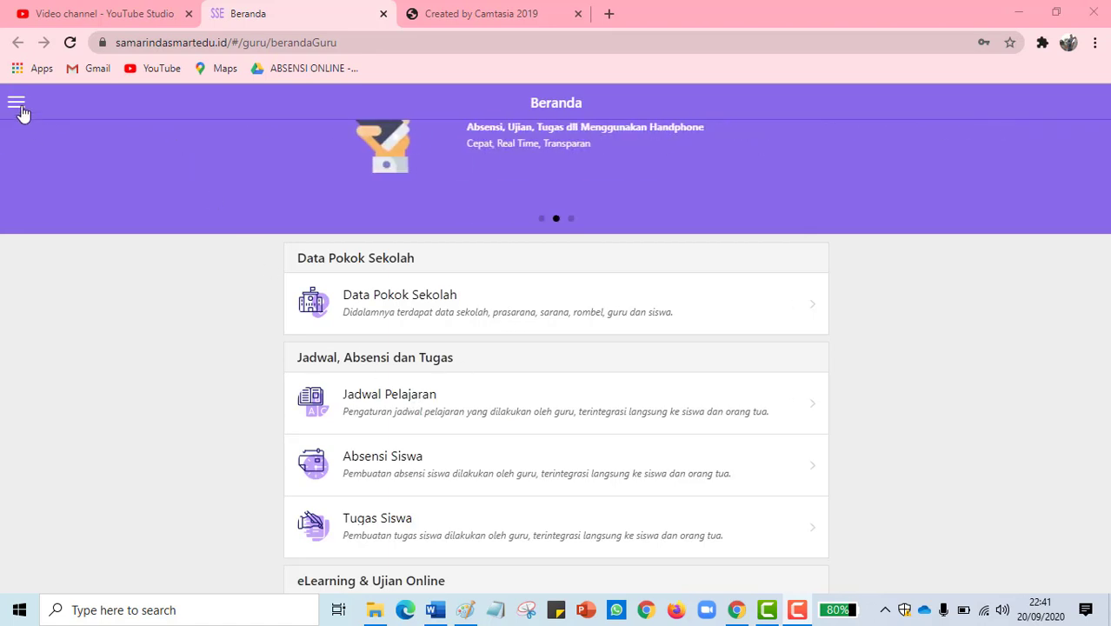
left_click(485, 298)
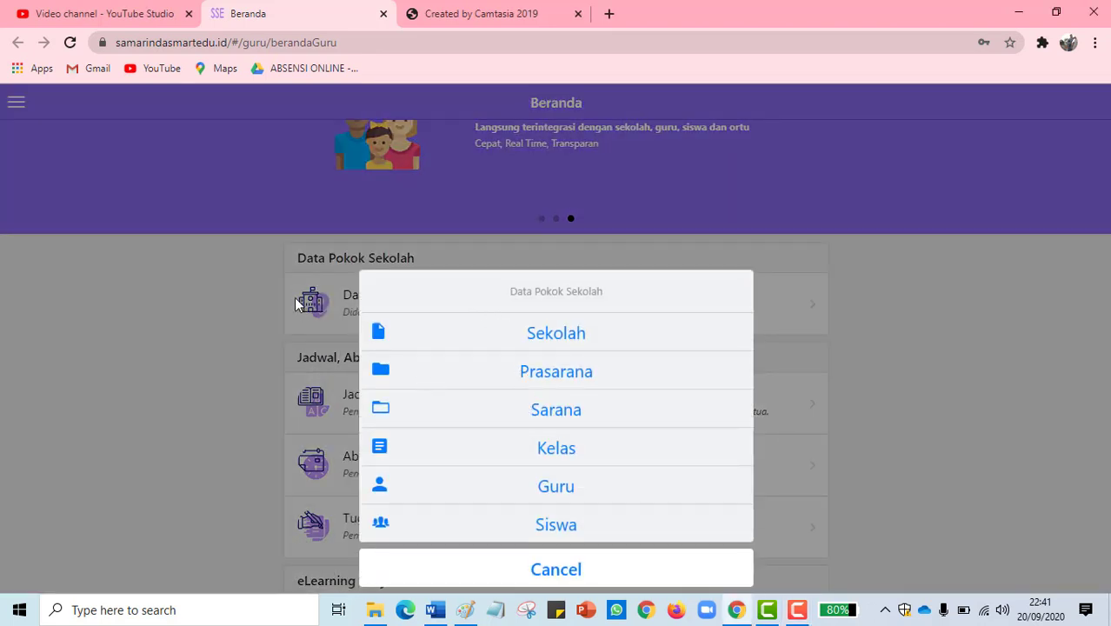
left_click(277, 280)
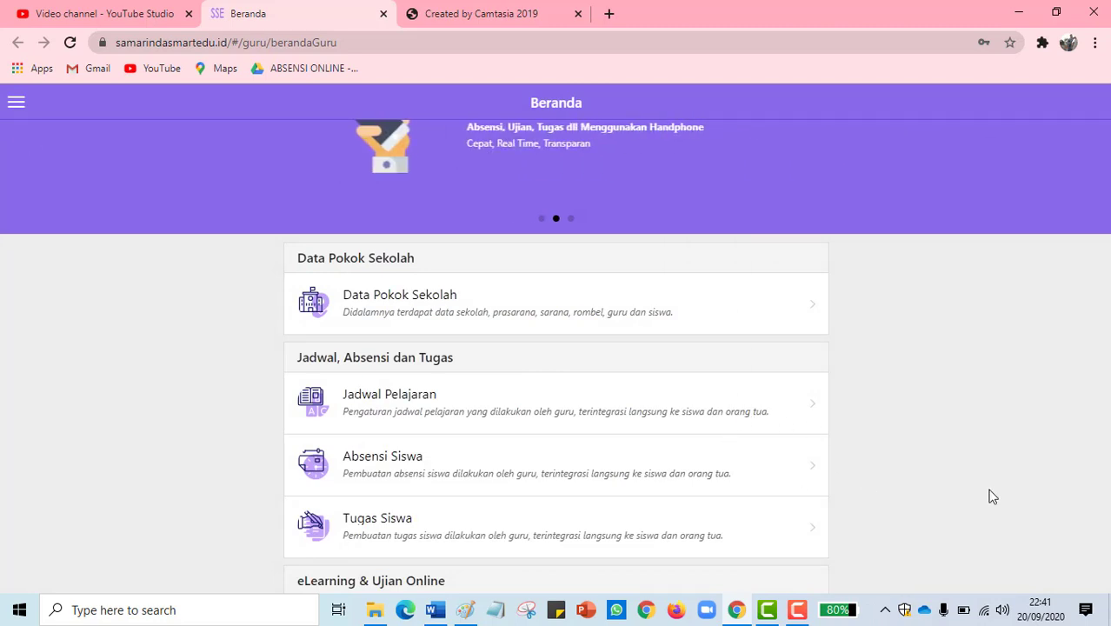
Open the UTS/UAS exam list from the Ujian Online section
scroll(851, 489, "down", 3)
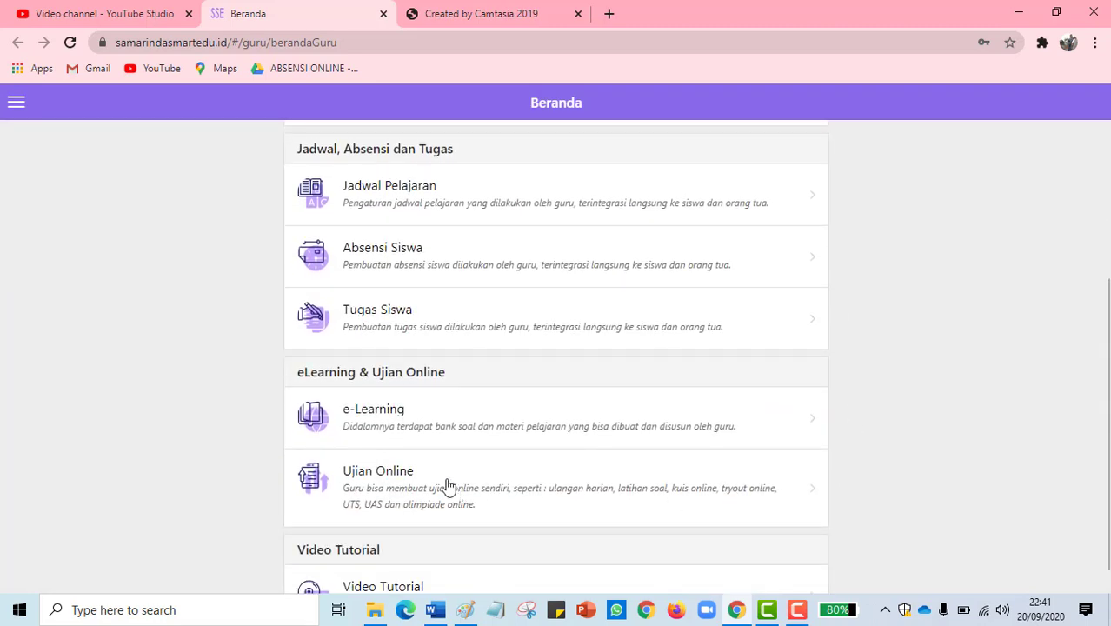
left_click(446, 487)
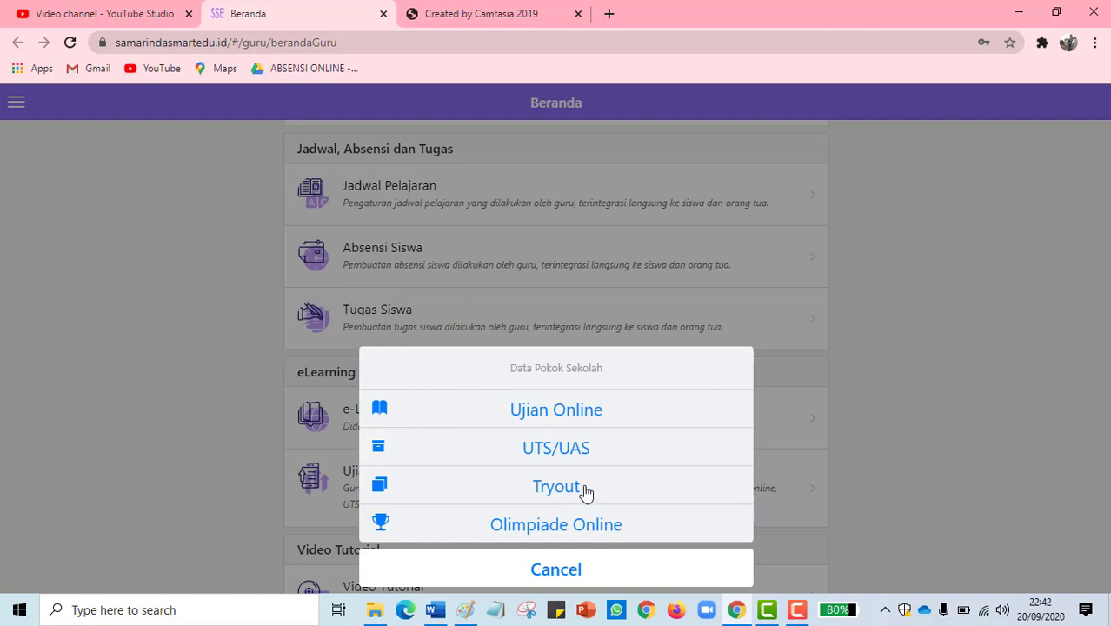
left_click(551, 451)
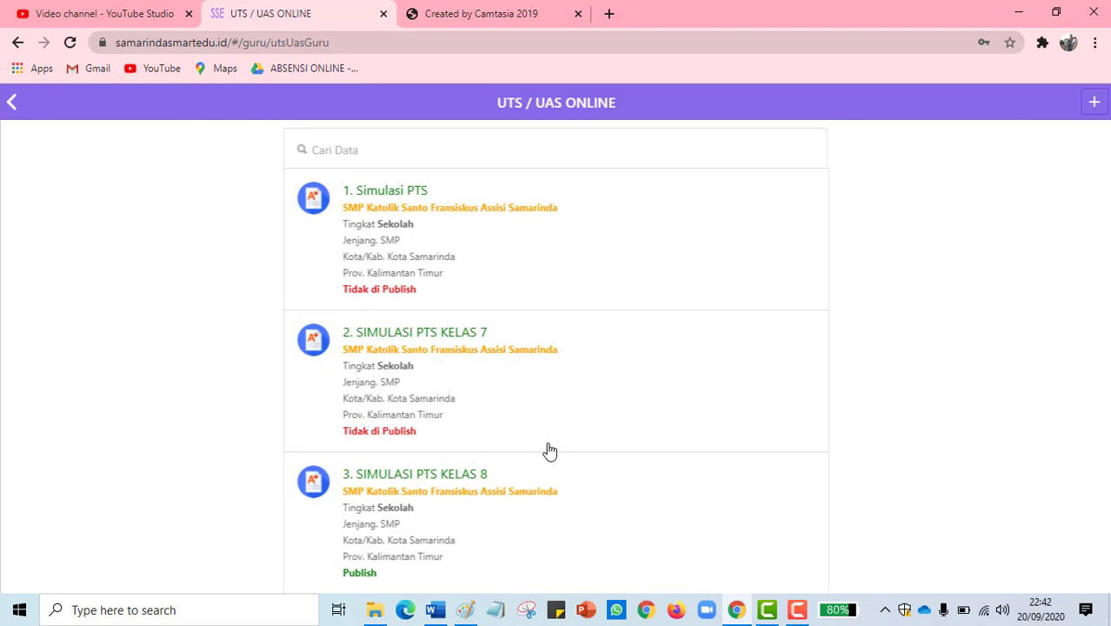
Examine the UTS / UAS exam list, comparing the level and publish status of the school and city exams
scroll(535, 384, "down", 1)
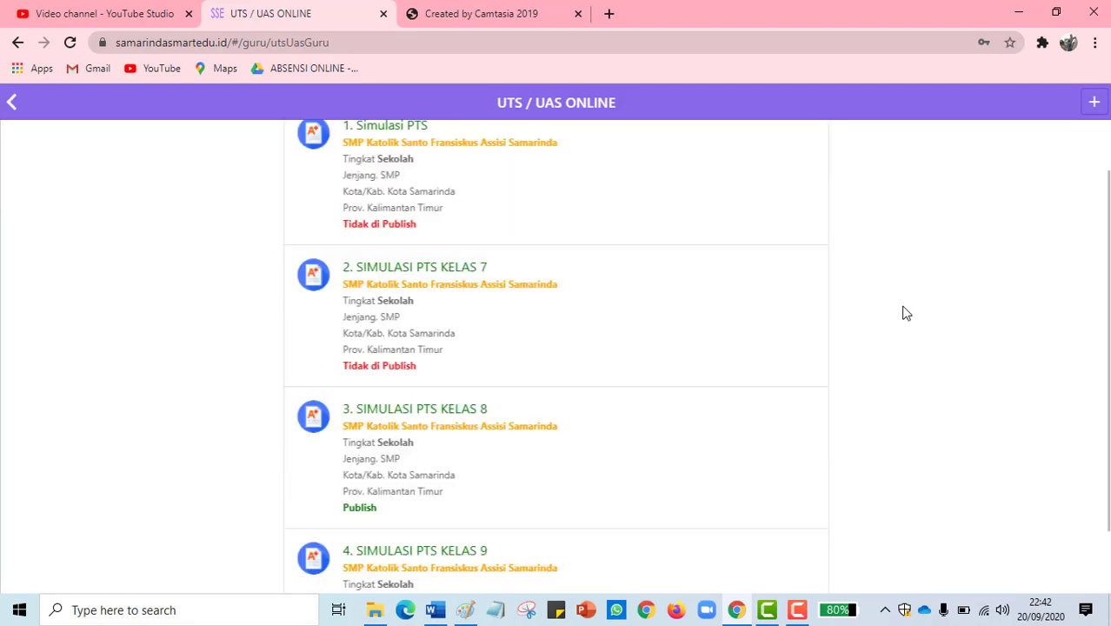
scroll(748, 415, "down", 1)
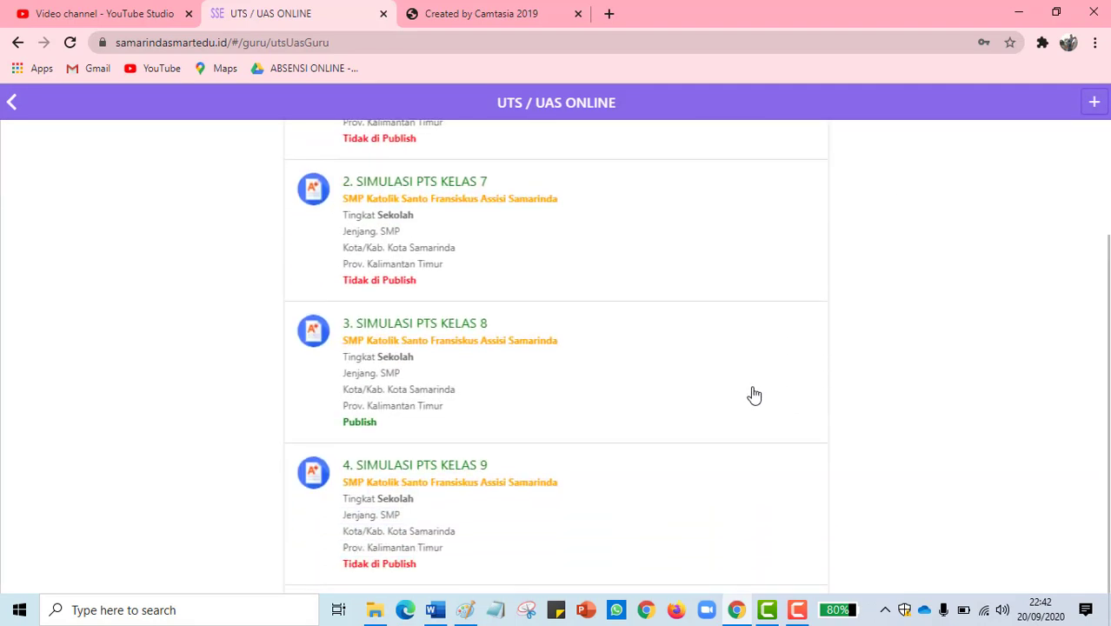
scroll(753, 396, "up", 2)
scroll(753, 406, "down", 1)
scroll(750, 405, "up", 2)
scroll(753, 406, "down", 1)
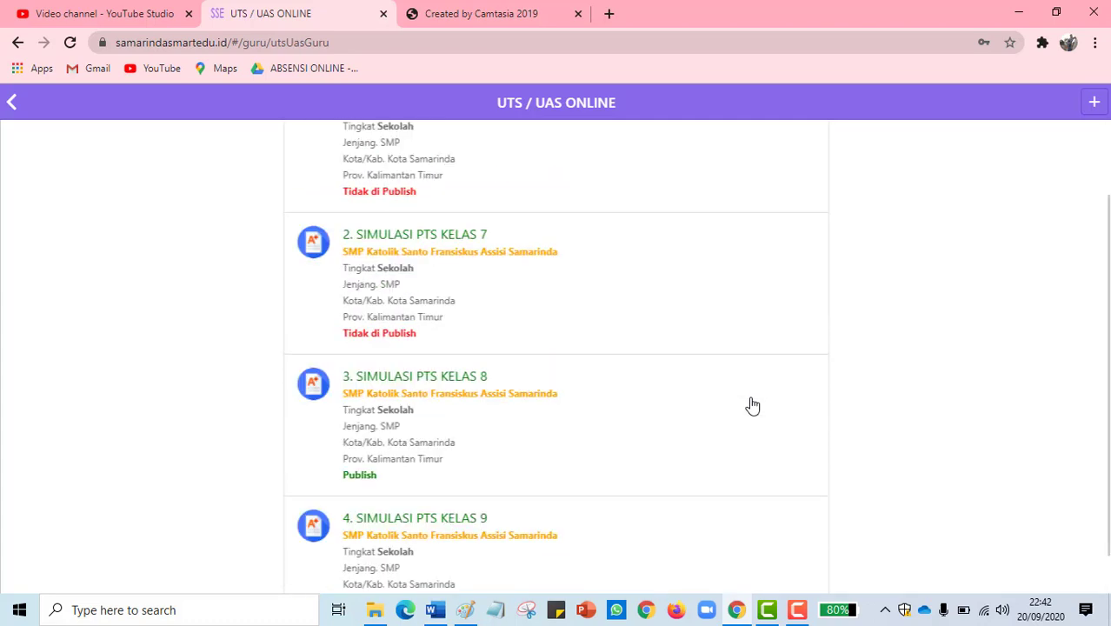
scroll(753, 406, "down", 1)
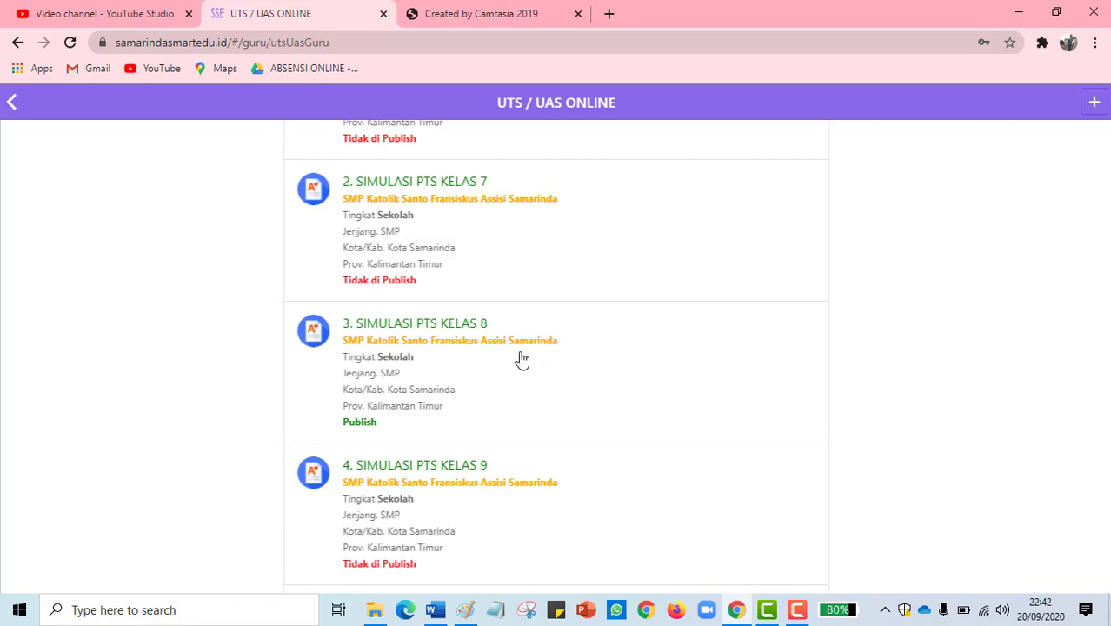
scroll(522, 359, "up", 2)
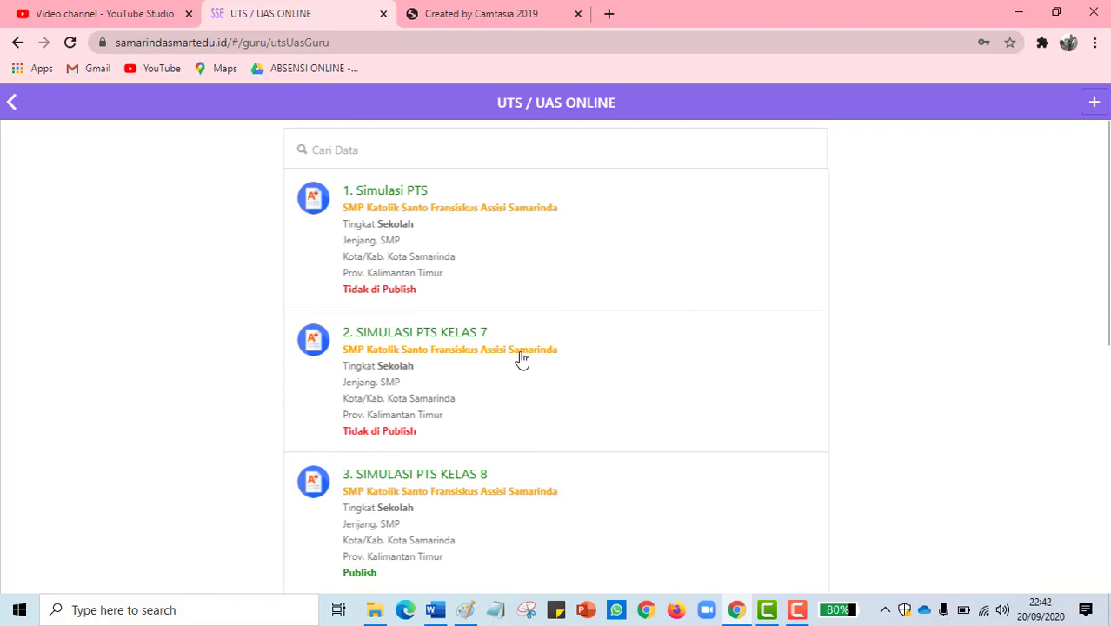
scroll(522, 359, "down", 5)
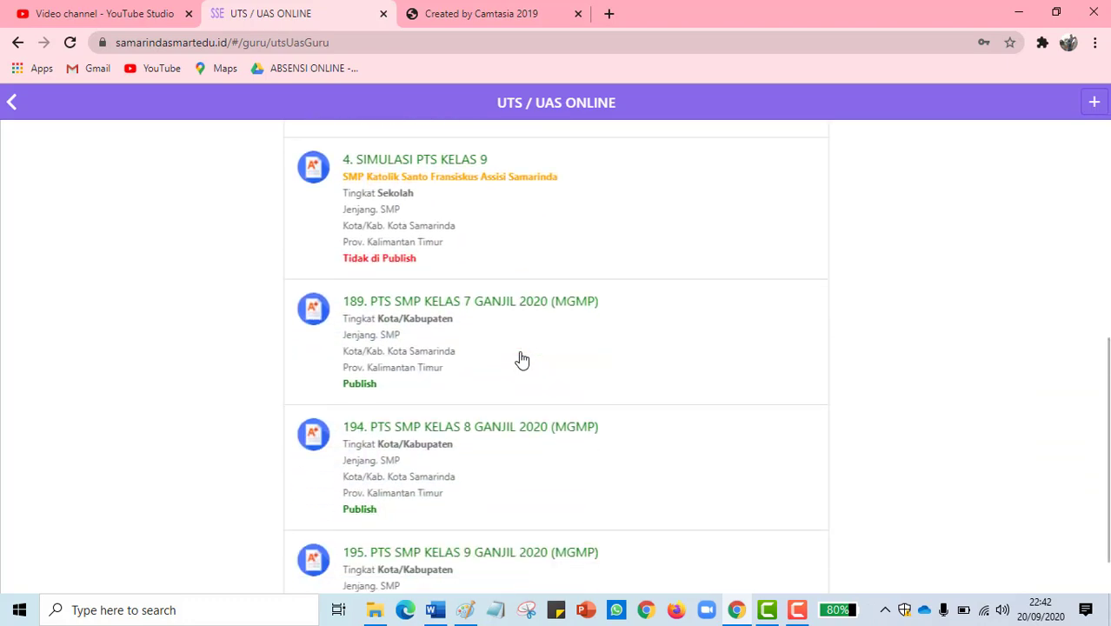
scroll(522, 359, "up", 4)
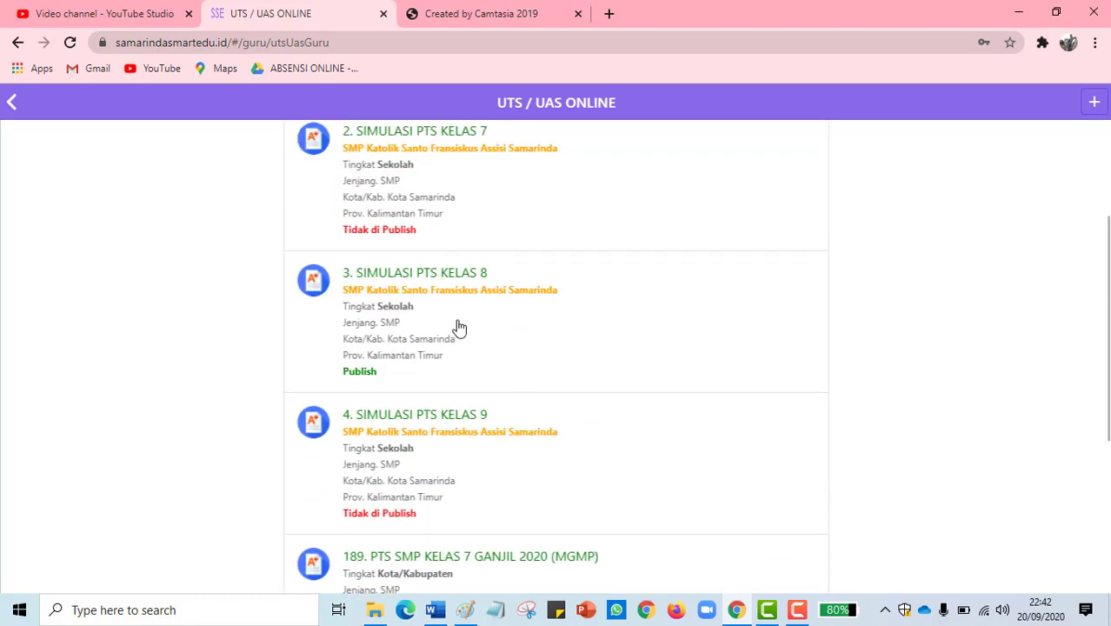
Edit the exam SIMULASI PTS KELAS 8 to turn off Publish, and save the data
left_click(459, 310)
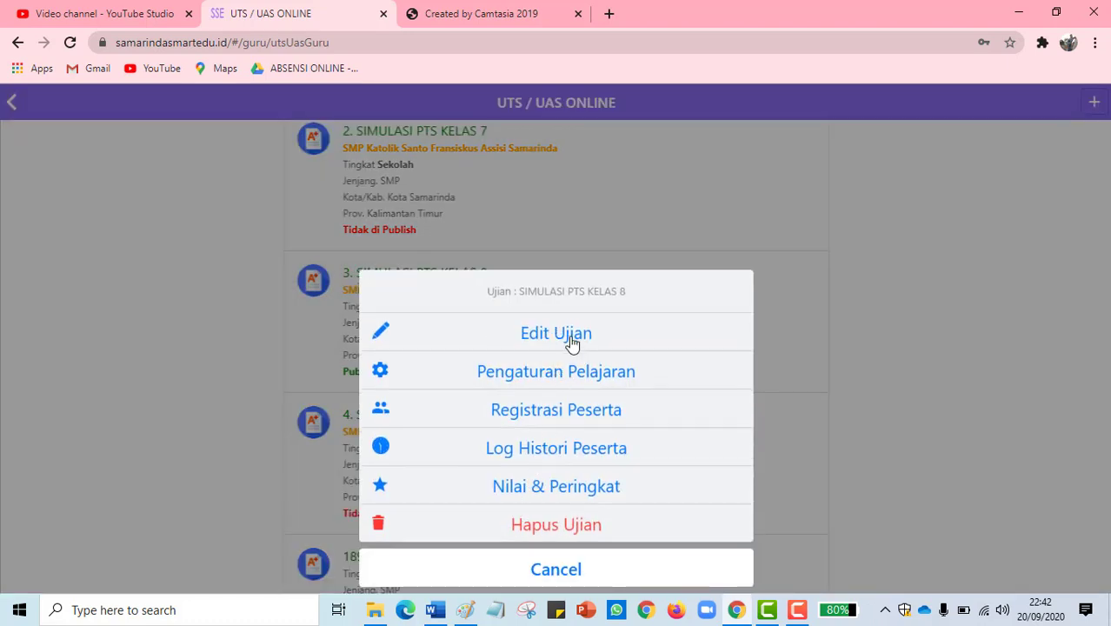
left_click(925, 304)
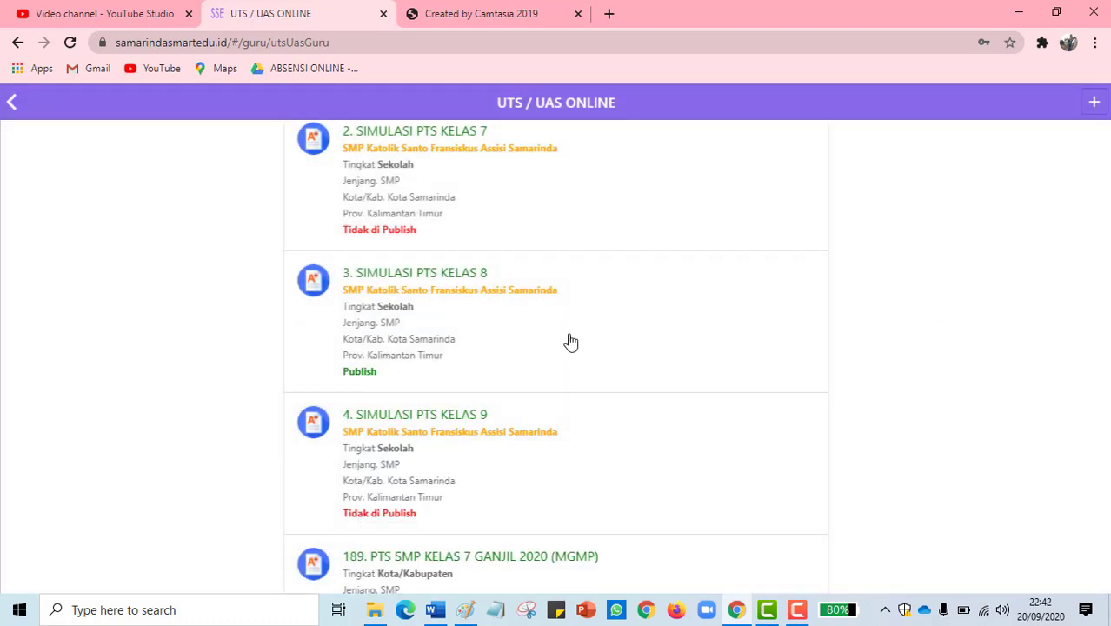
left_click(450, 301)
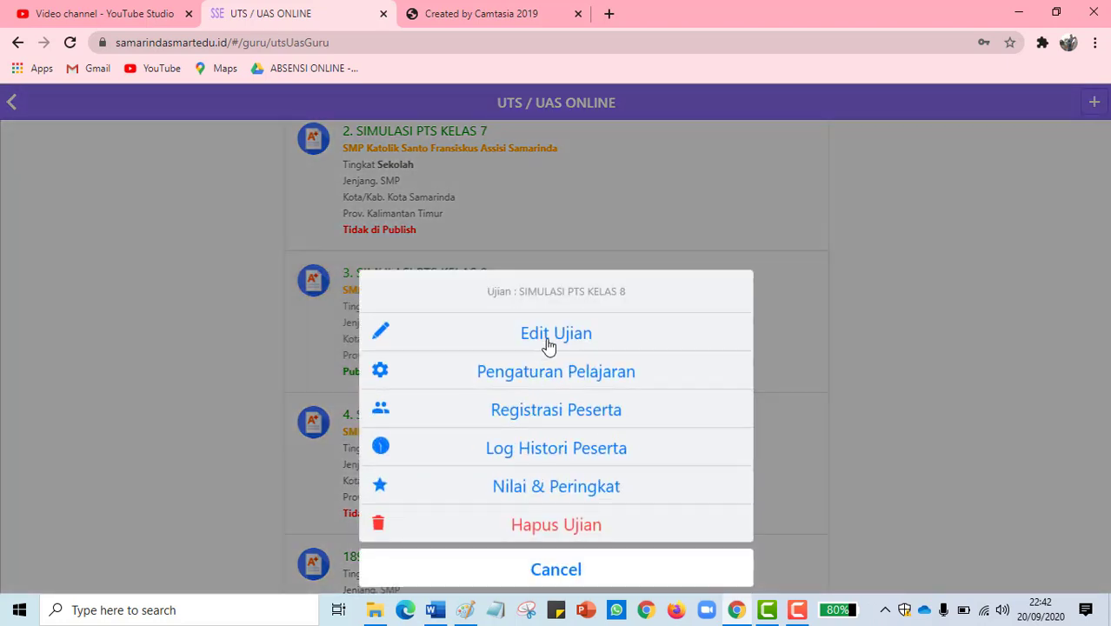
left_click(549, 344)
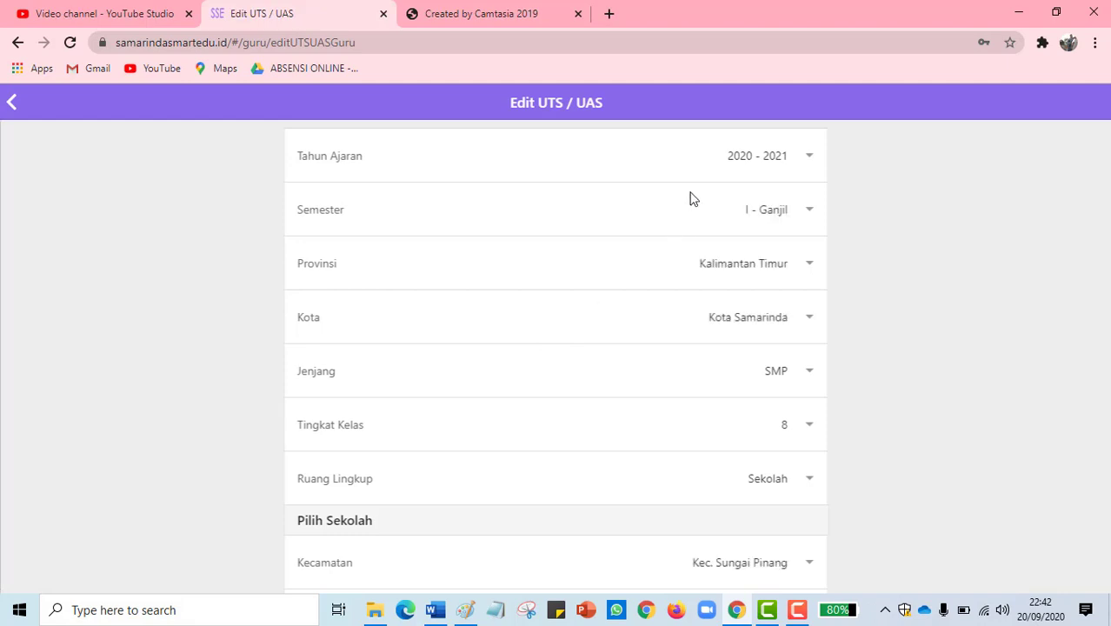
scroll(689, 198, "down", 4)
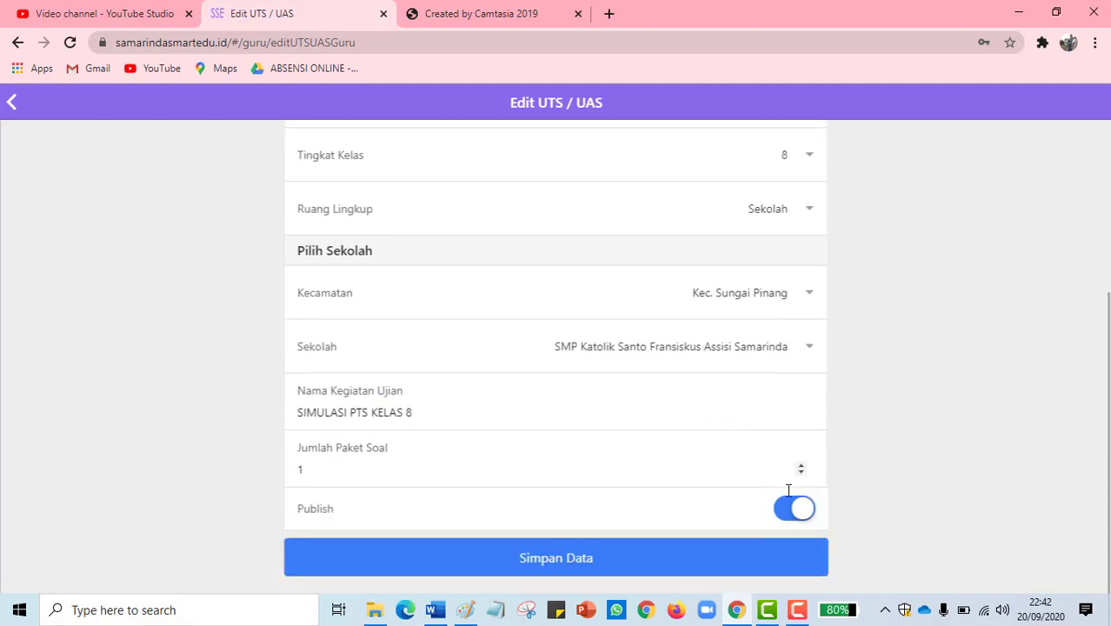
left_click(796, 511)
left_click(754, 568)
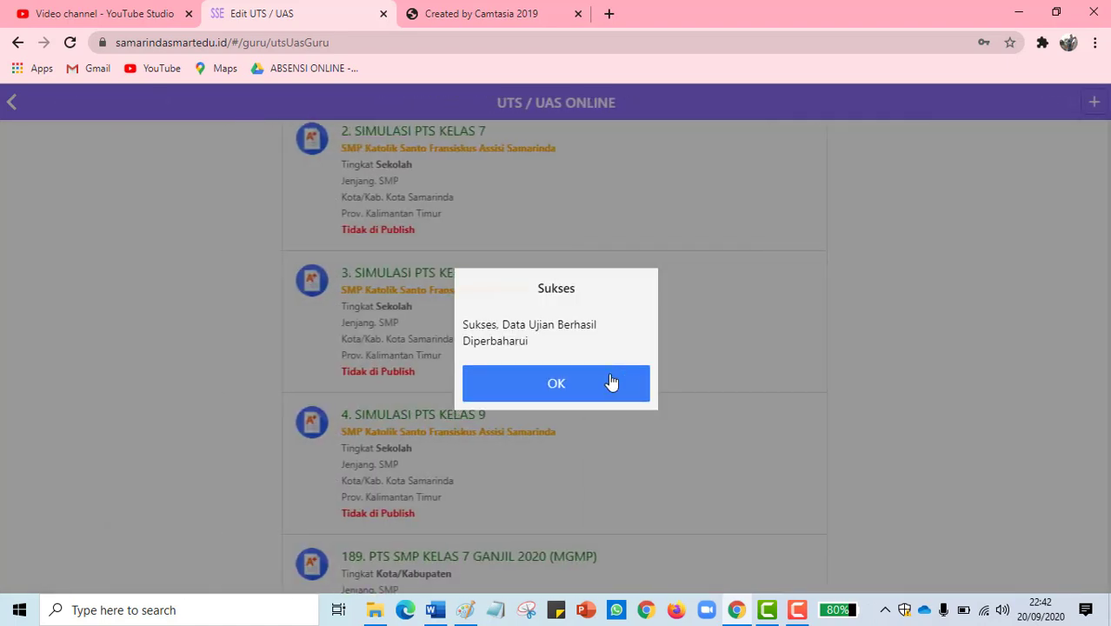
left_click(611, 383)
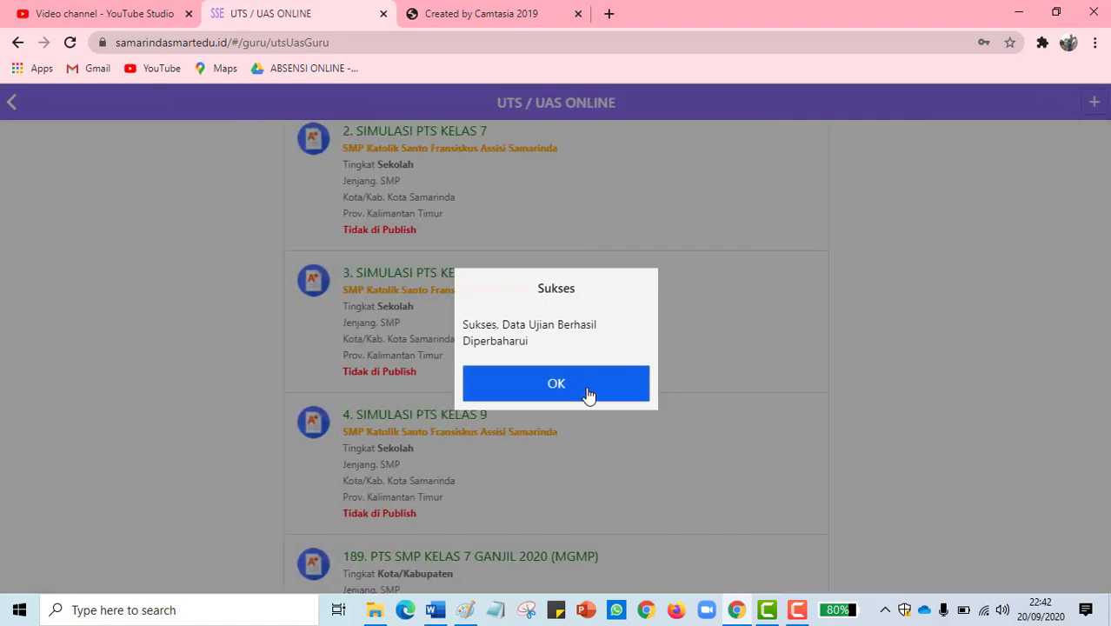
Start adding a new UTS/UAS exam with Tahun Ajaran 2020 - 2021 and Semester I - Ganjil
scroll(949, 306, "down", 1)
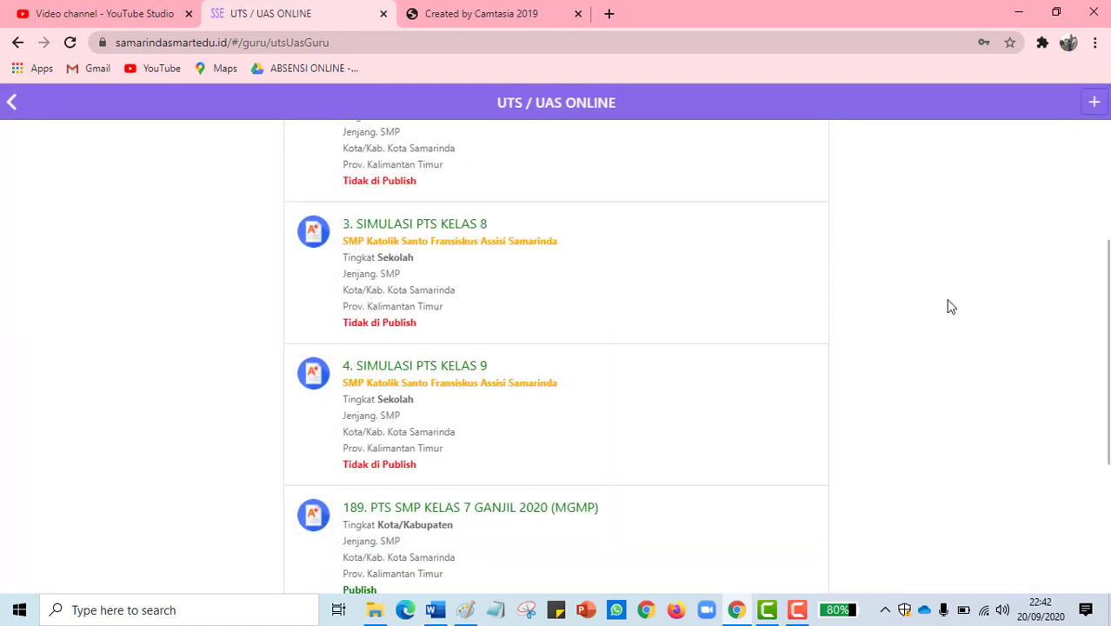
scroll(949, 305, "up", 3)
scroll(791, 287, "down", 1)
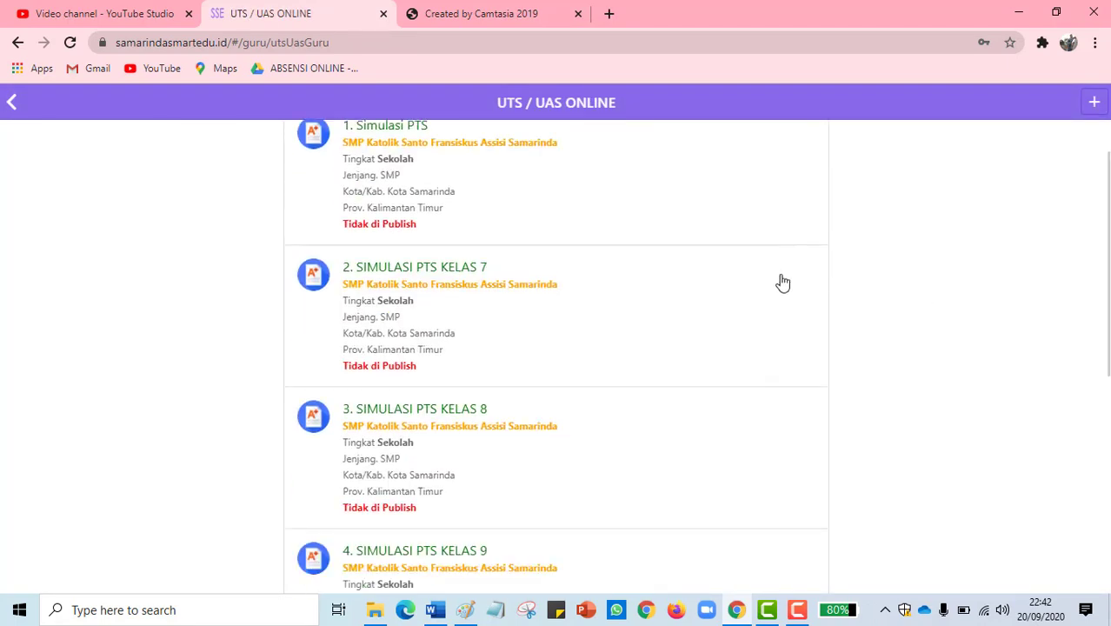
scroll(781, 280, "up", 1)
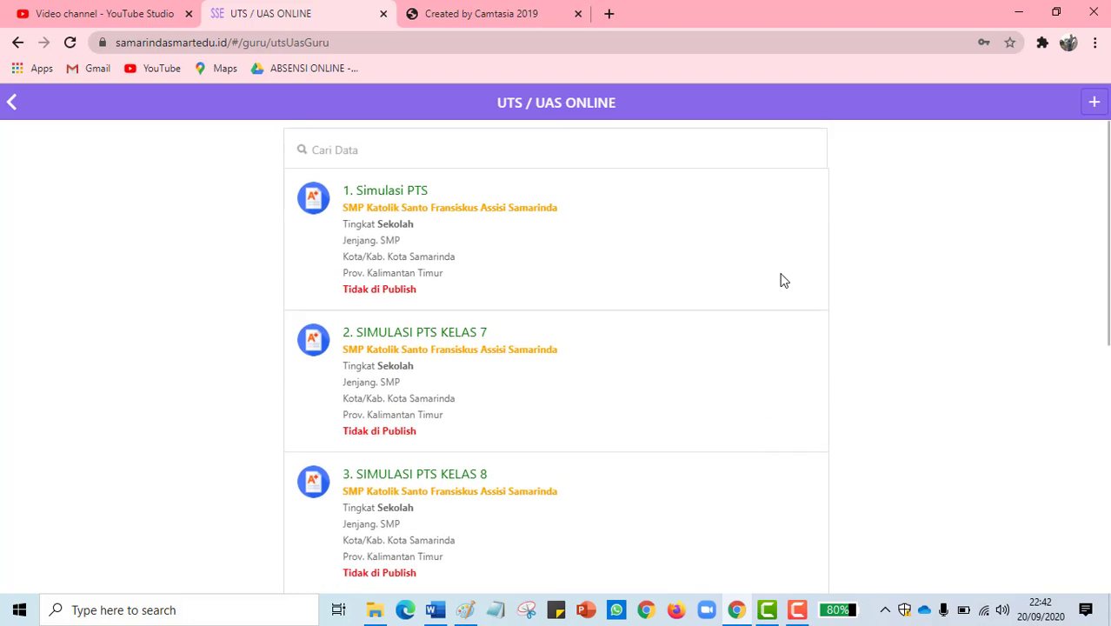
left_click(1095, 103)
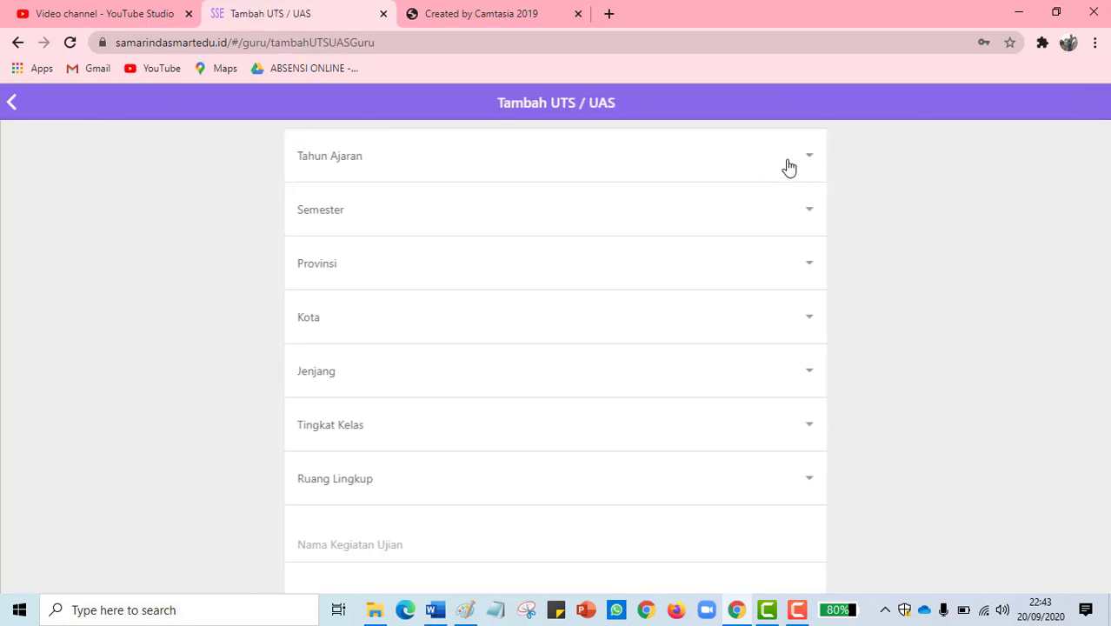
left_click(807, 162)
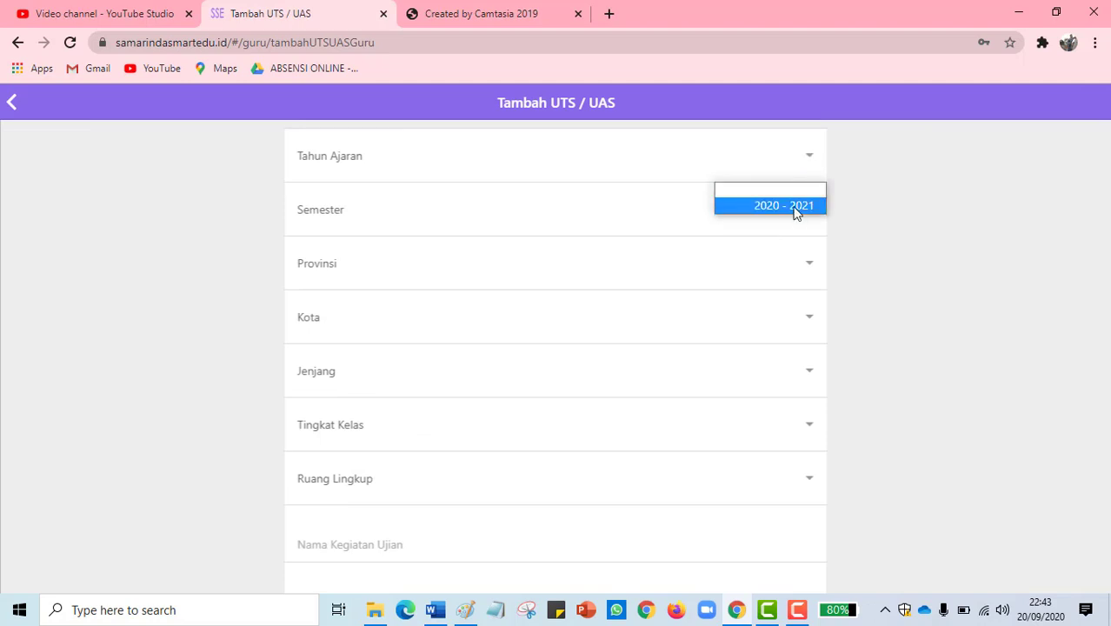
left_click(796, 211)
left_click(800, 214)
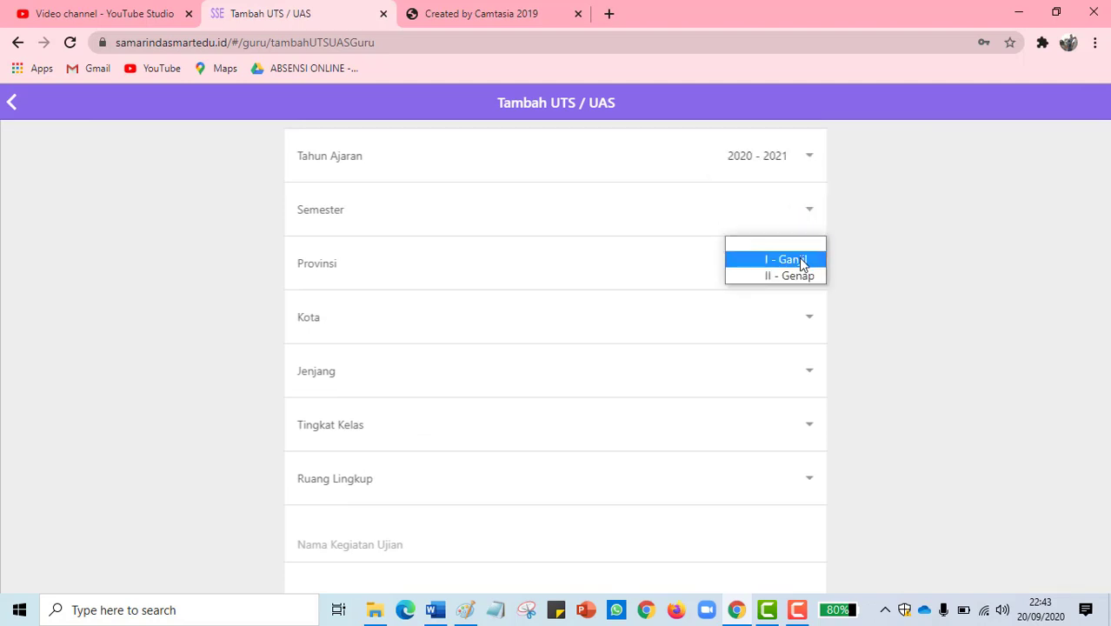
left_click(799, 258)
Set the new exam's Provinsi to Kalimantan Timur, Kota to Kota Samarinda and Jenjang to SMP
left_click(802, 265)
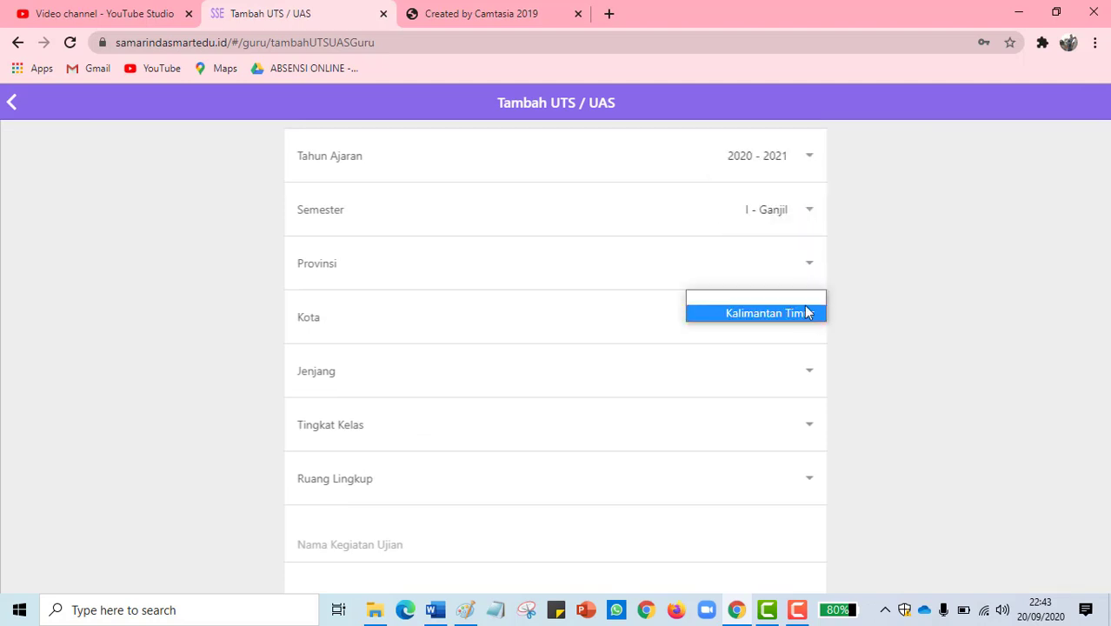
left_click(804, 307)
scroll(871, 313, "down", 1)
left_click(809, 268)
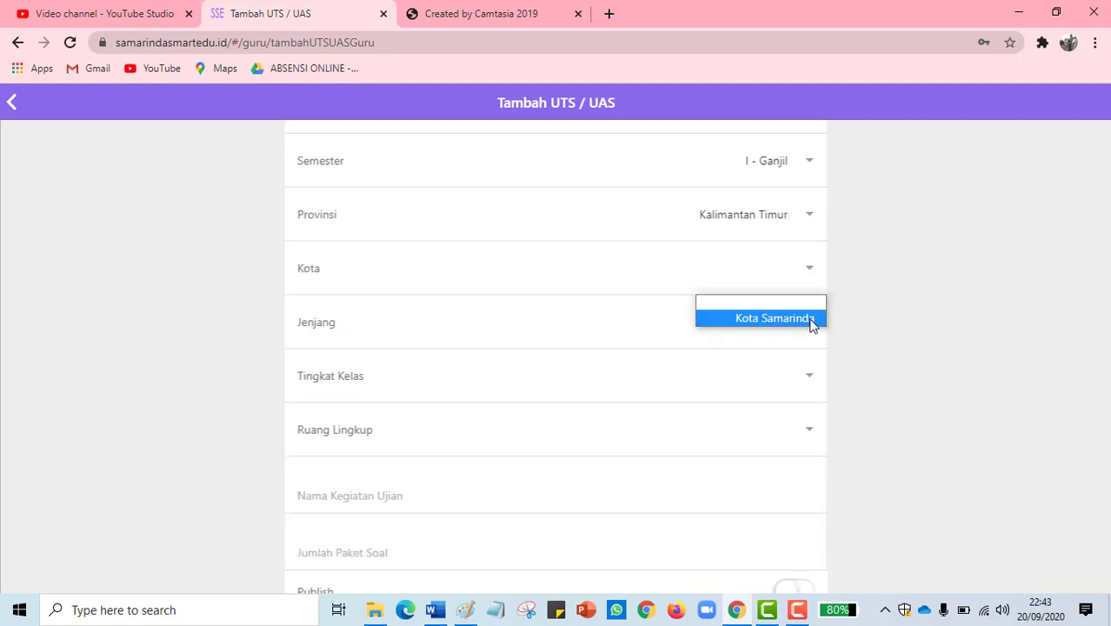
left_click(811, 320)
left_click(802, 321)
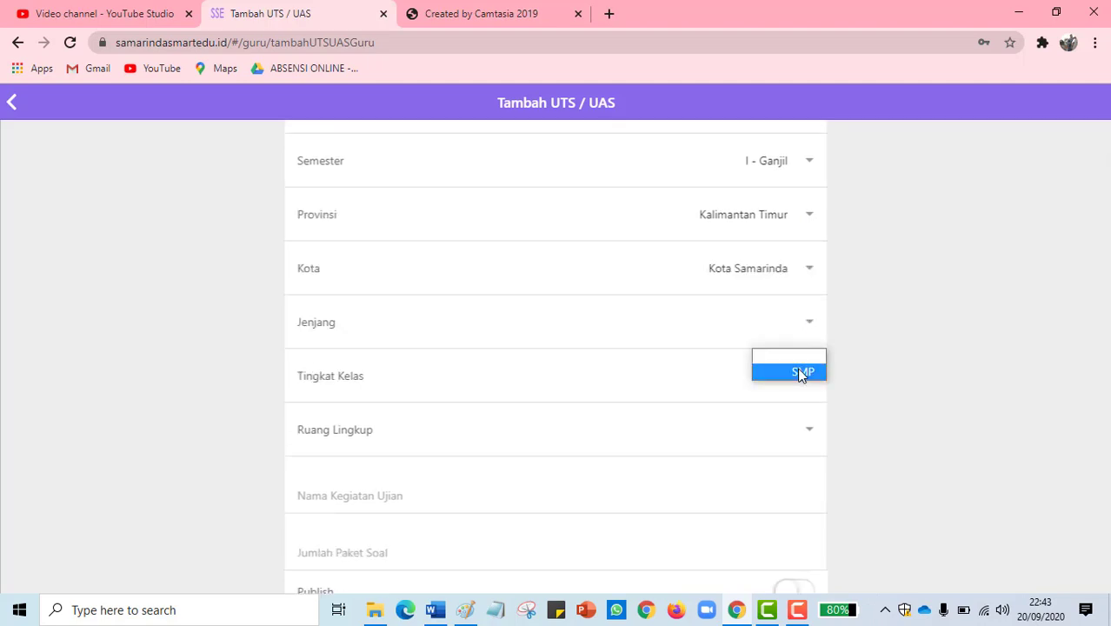
left_click(801, 372)
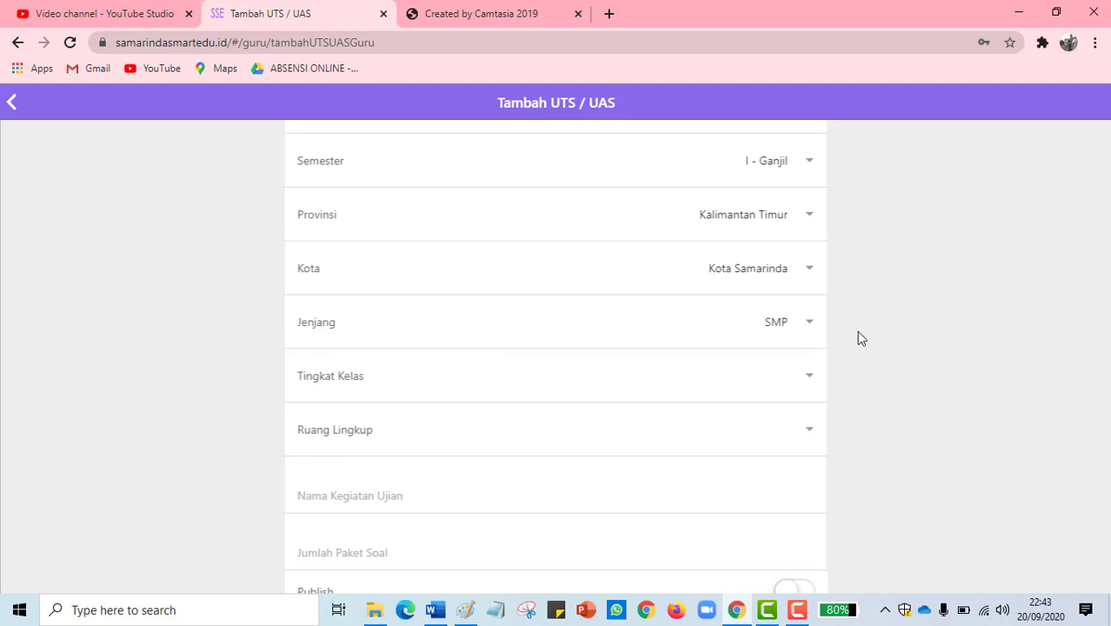
scroll(852, 344, "down", 1)
scroll(854, 348, "up", 1)
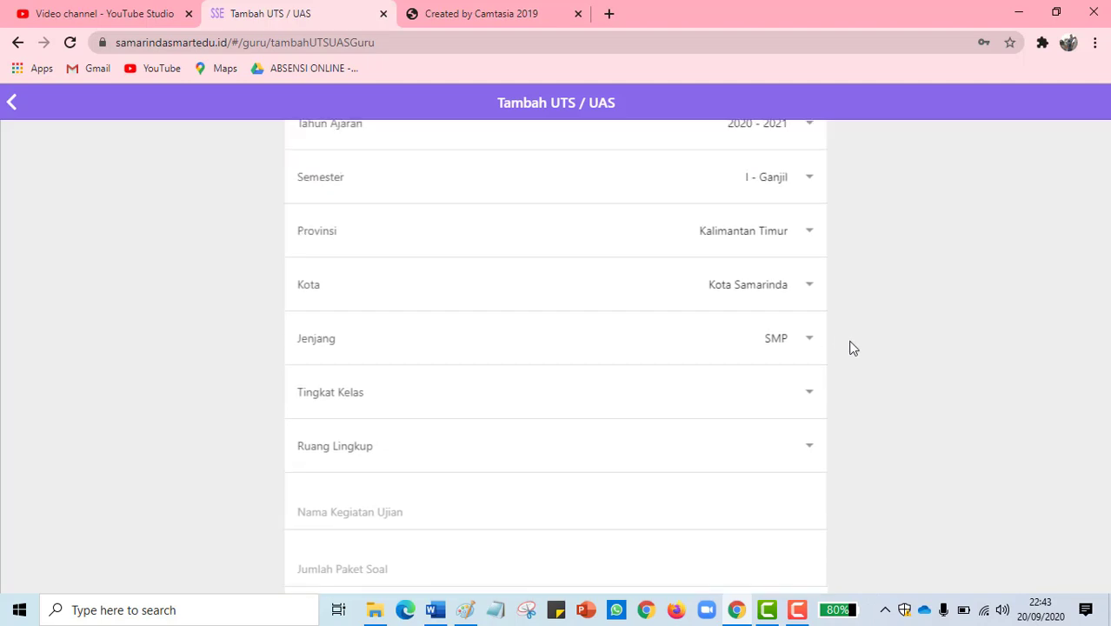
left_click(800, 340)
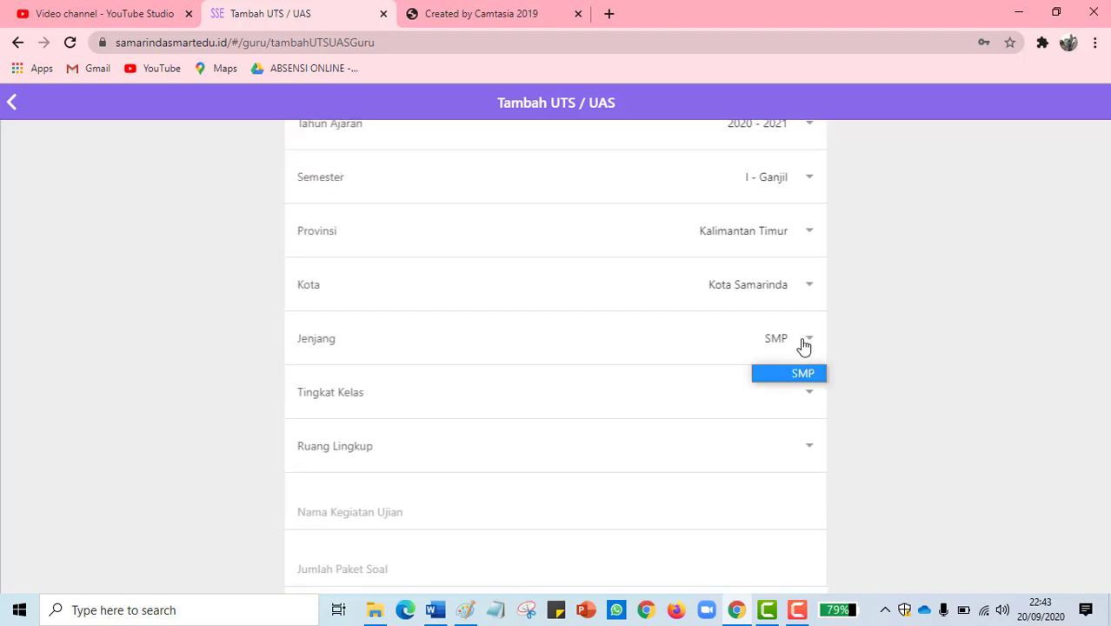
left_click(843, 332)
left_click(811, 346)
left_click(840, 338)
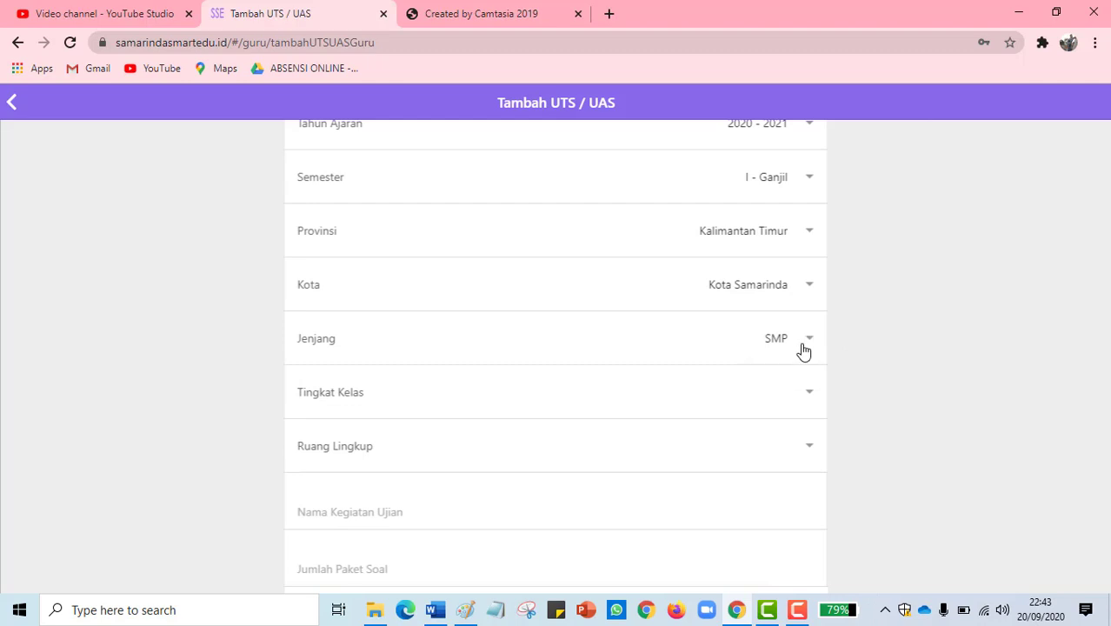
Set the new exam's Tingkat Kelas to 7 and Ruang Lingkup to Sekolah
left_click(803, 351)
left_click(841, 328)
scroll(787, 354, "down", 1)
left_click(811, 364)
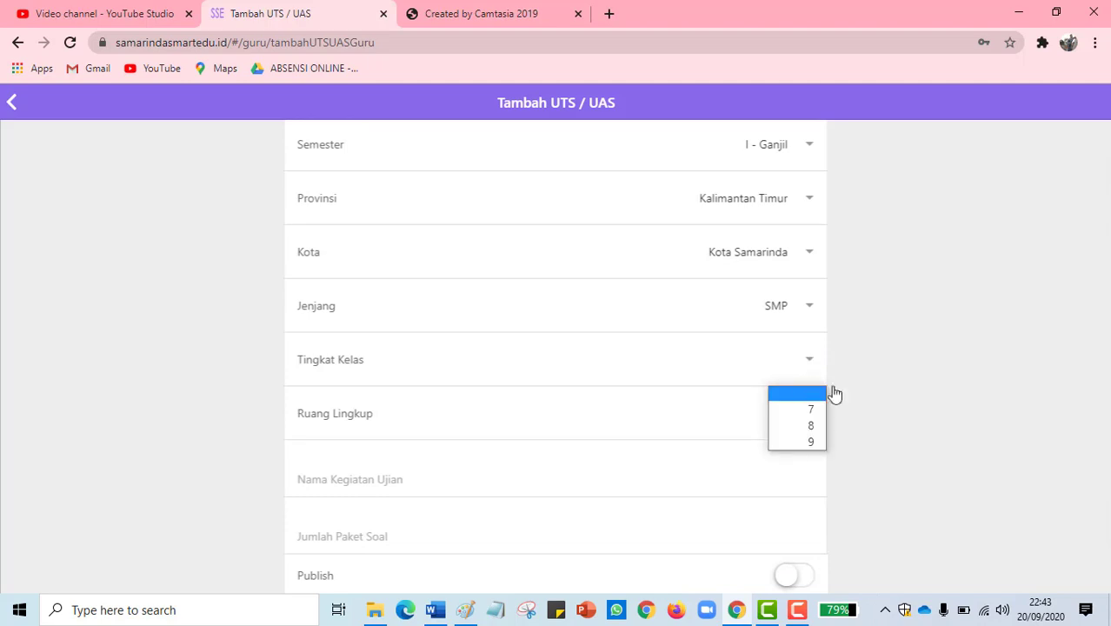
scroll(846, 393, "down", 1)
left_click(806, 336)
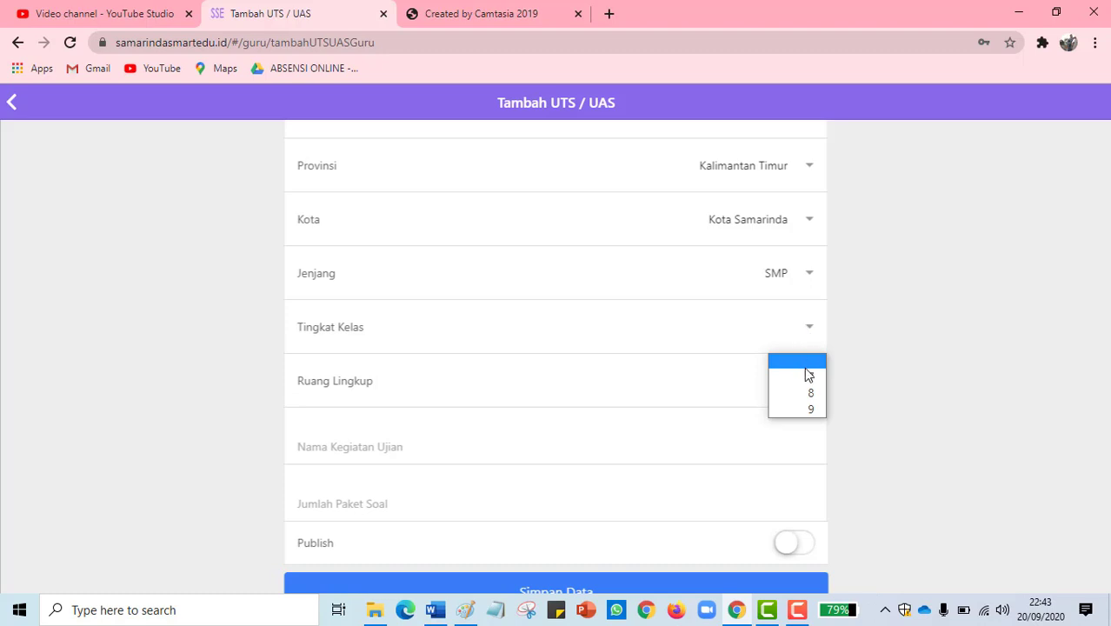
left_click(811, 377)
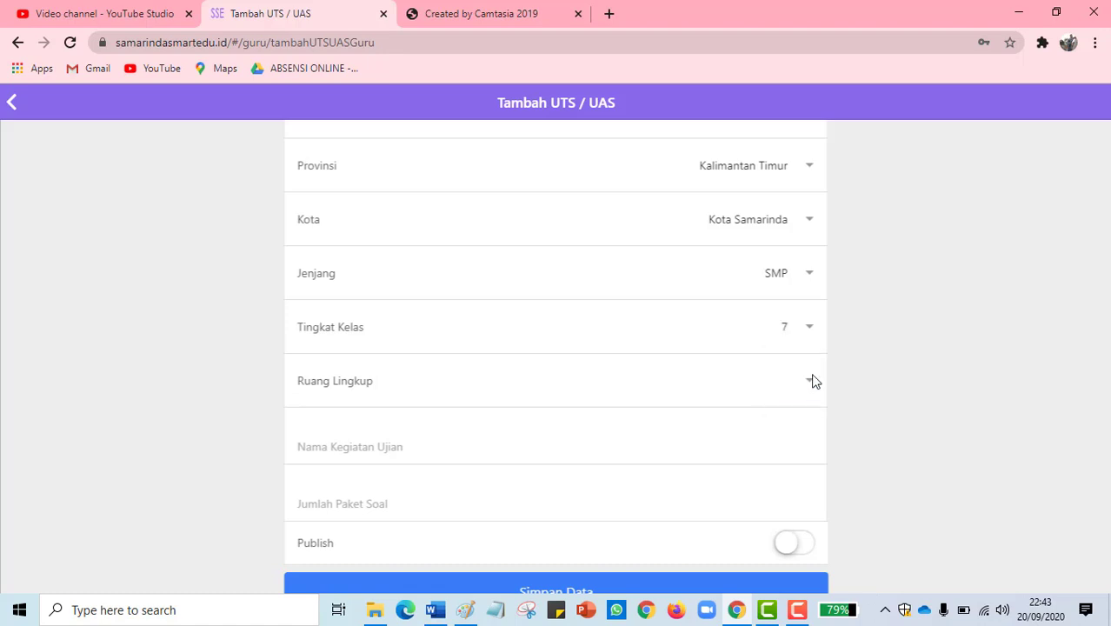
left_click(811, 384)
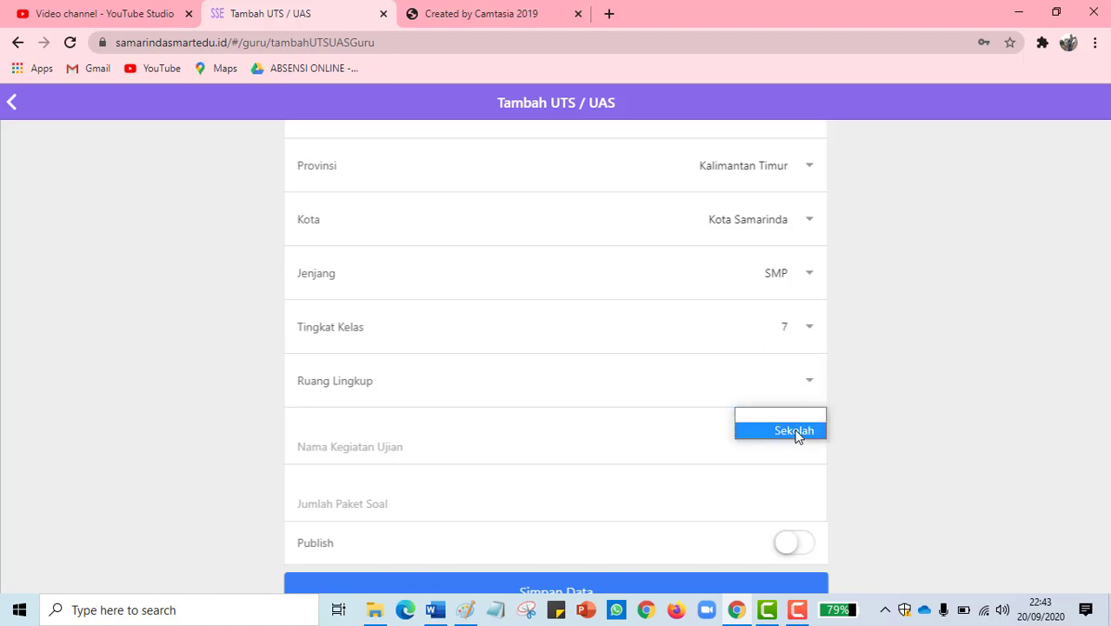
left_click(794, 430)
Set the school's Kecamatan to Kec. Sungai Pinang and Sekolah to SMP Katolik Santo Fransiskus Assisi Samarinda
scroll(764, 402, "down", 1)
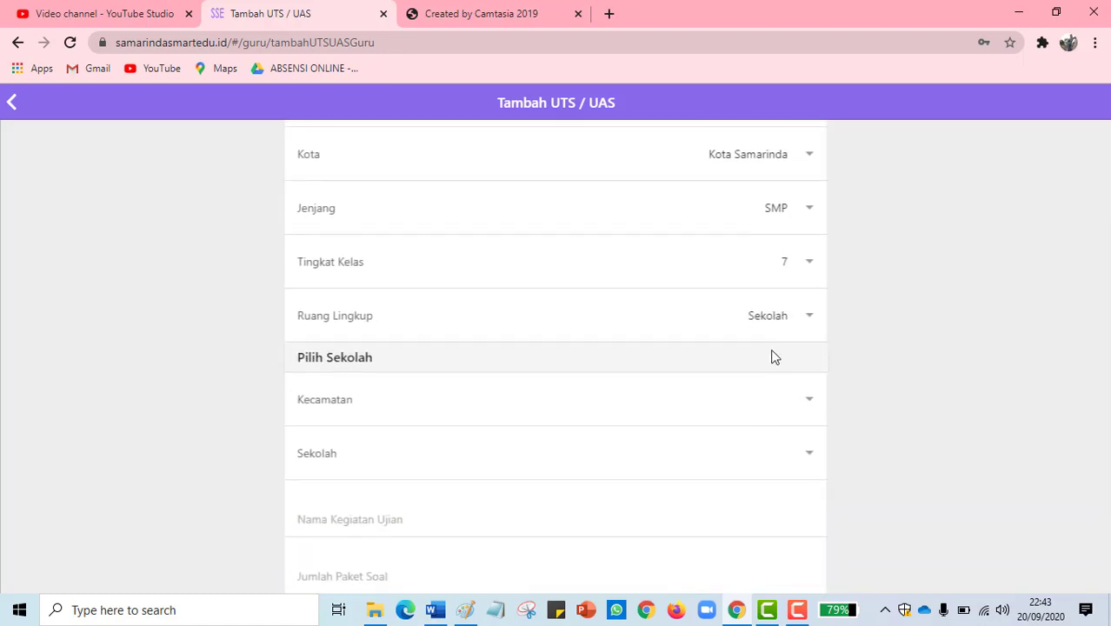
scroll(774, 352, "down", 1)
left_click(815, 327)
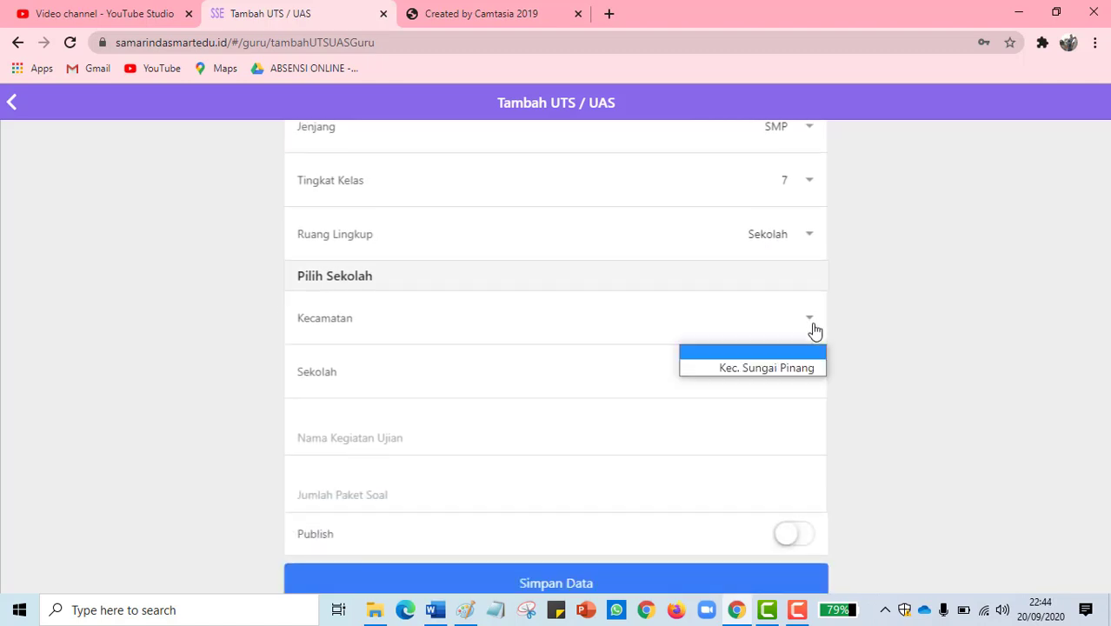
left_click(805, 366)
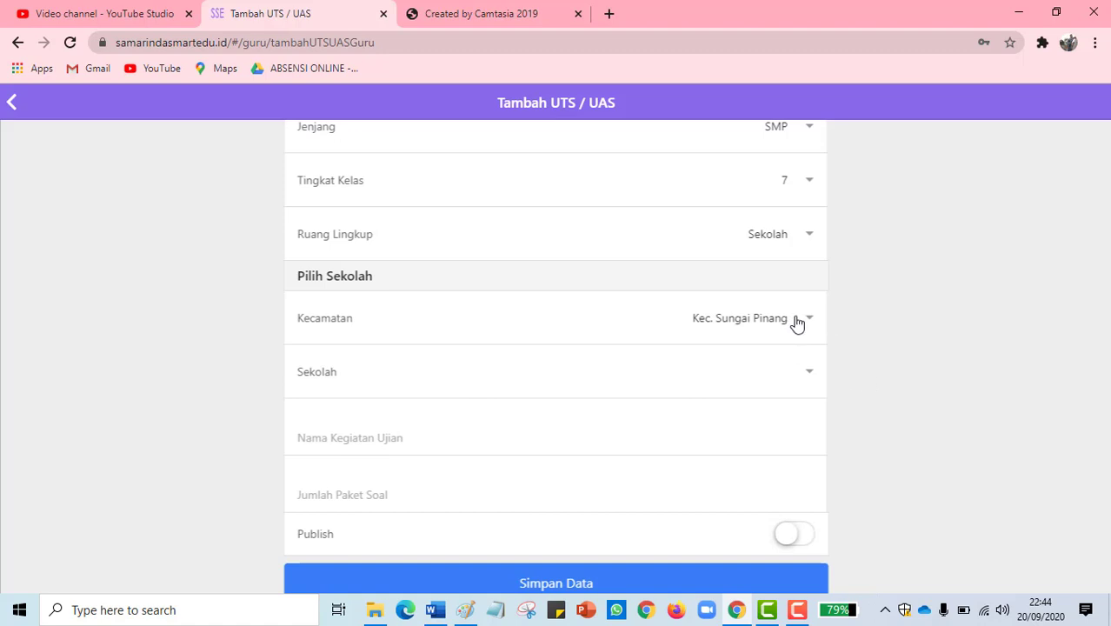
scroll(850, 354, "down", 1)
left_click(811, 346)
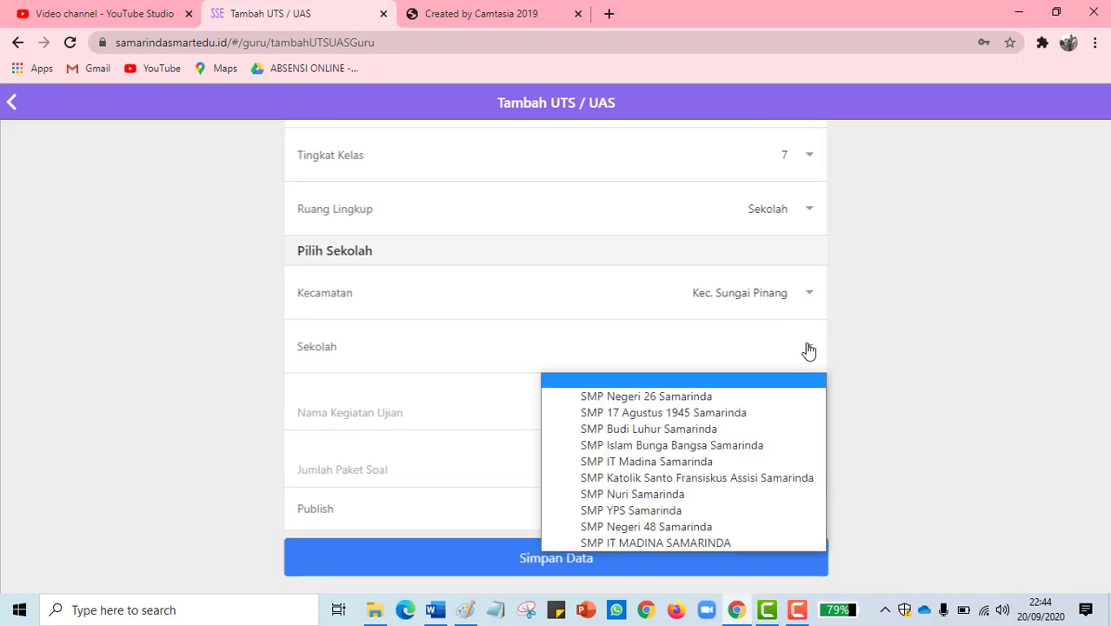
left_click(684, 480)
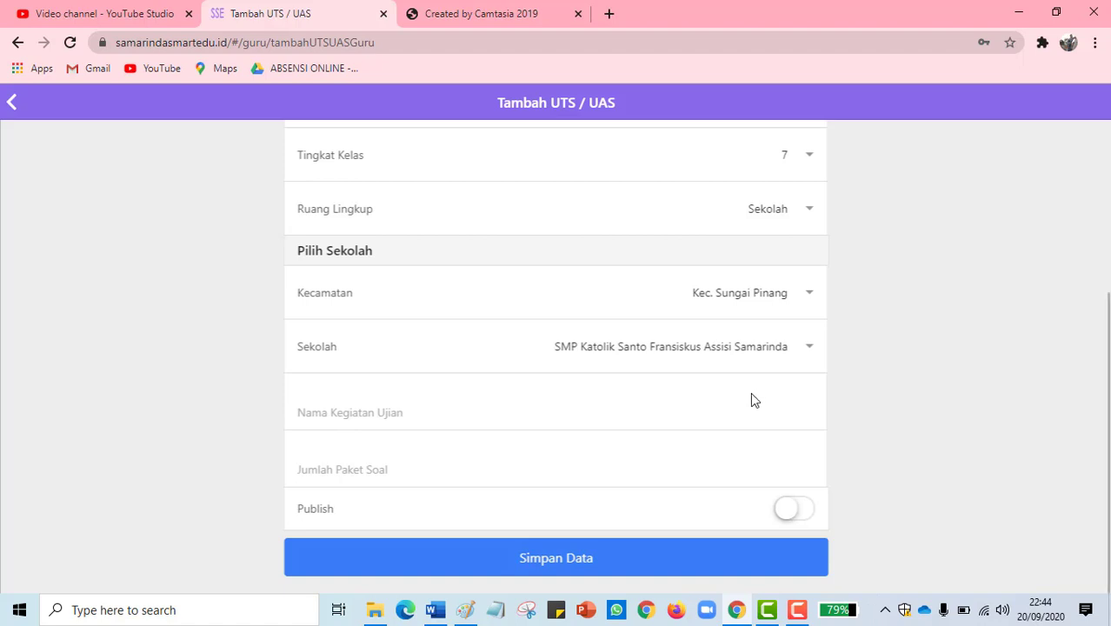
Enter Simulasi PTS 2020/2021 as Nama Kegiatan Ujian and set Jumlah Paket Soal to 1
left_click(608, 416)
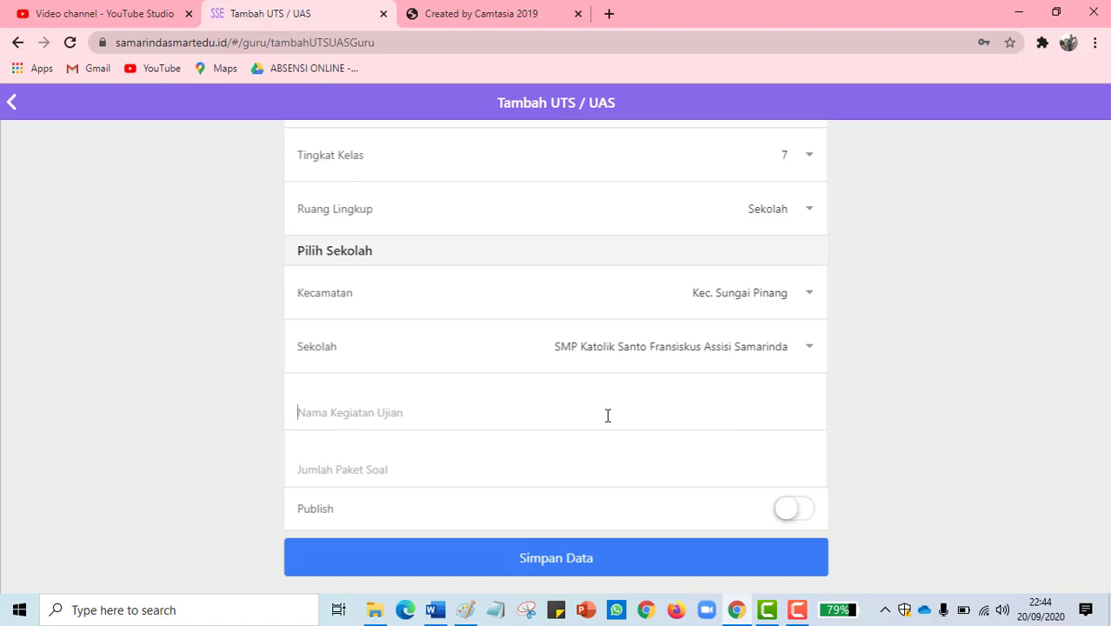
type("Simulasi PTS 2020/2021")
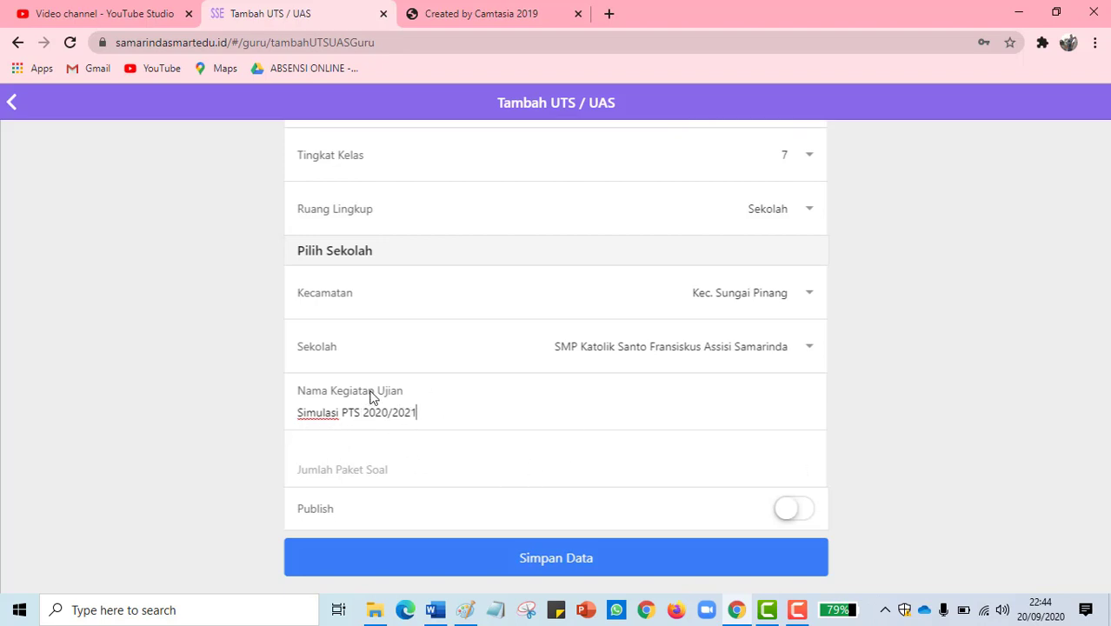
left_click(384, 475)
type("1")
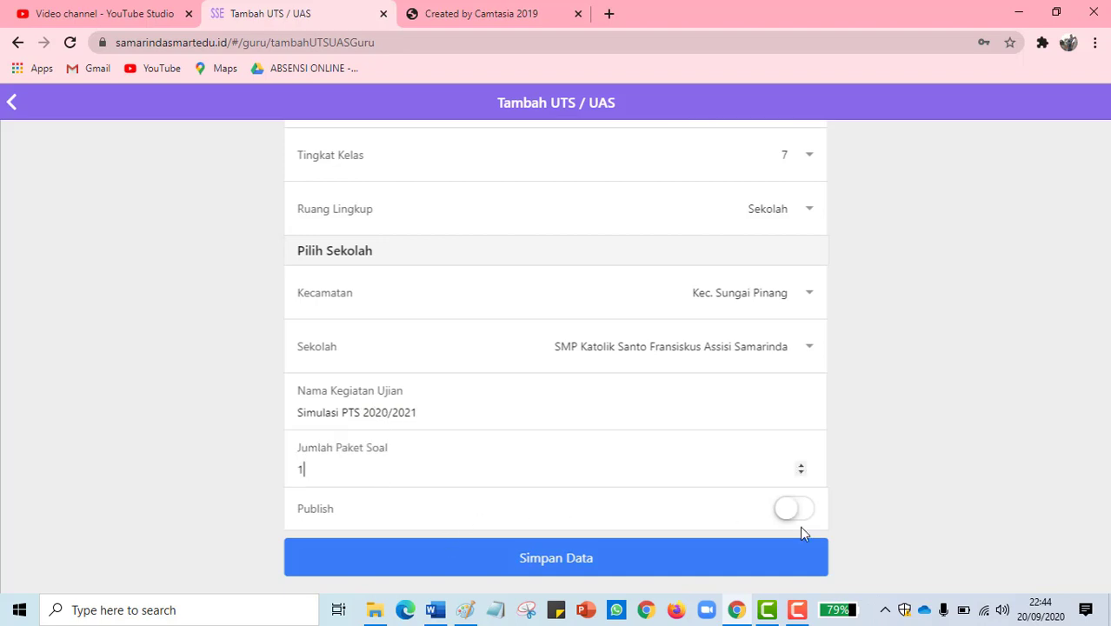
Review the completed exam form and save the data with Publish left off
scroll(598, 380, "up", 3)
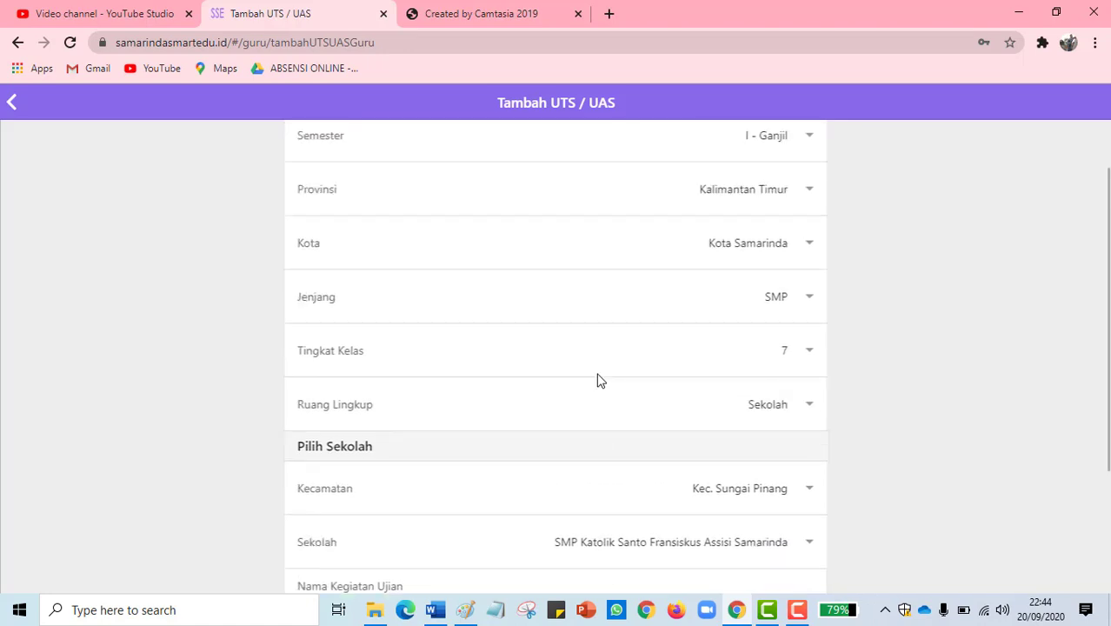
scroll(565, 335, "down", 3)
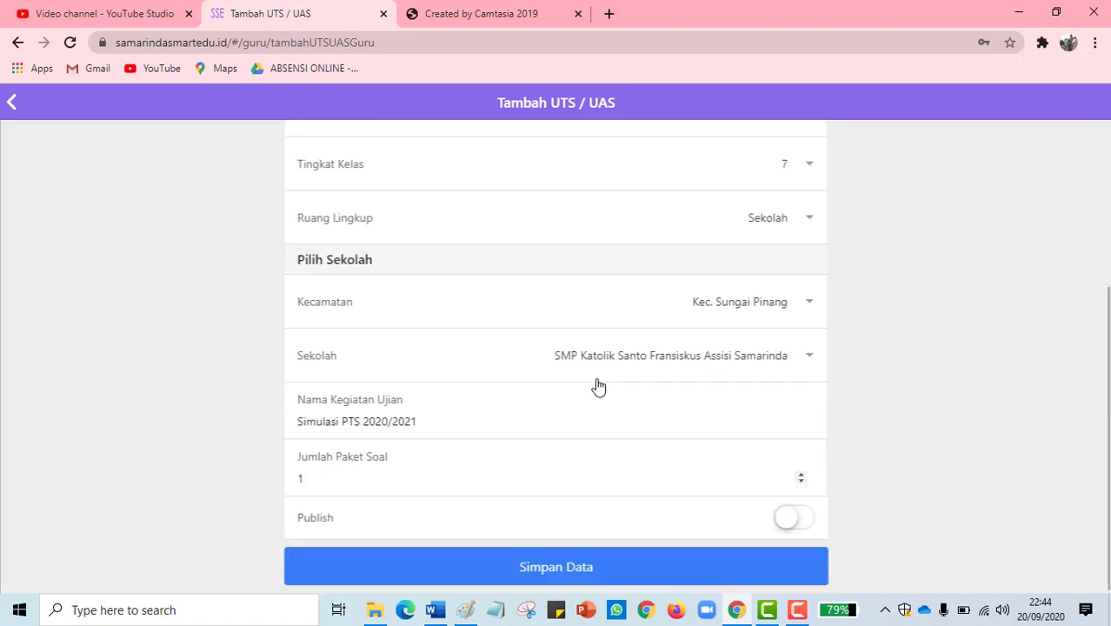
scroll(546, 392, "up", 1)
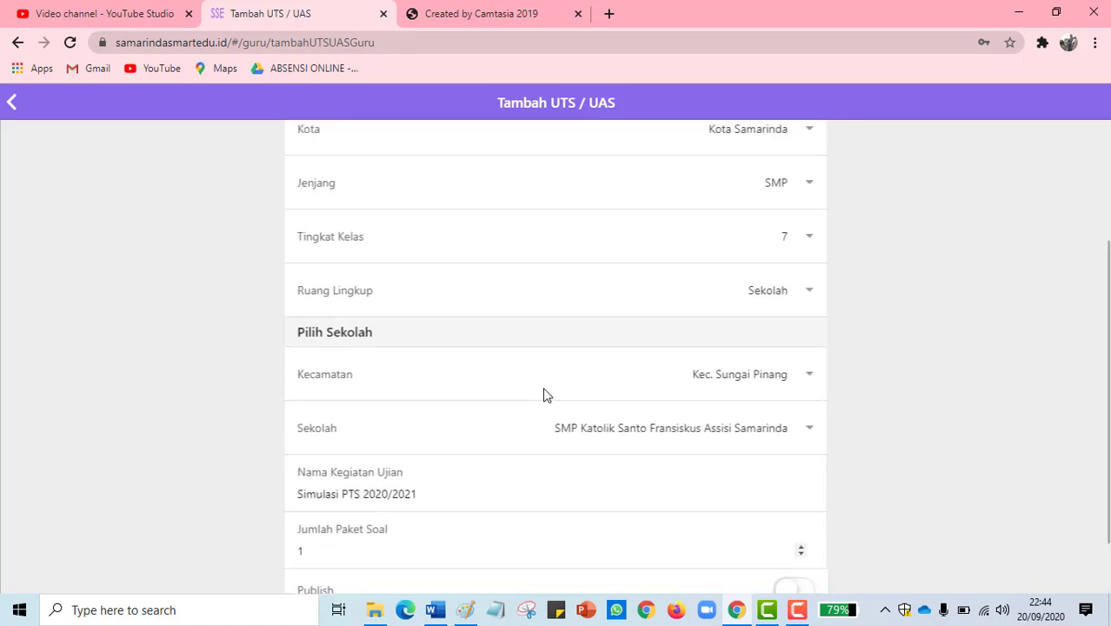
scroll(546, 392, "down", 1)
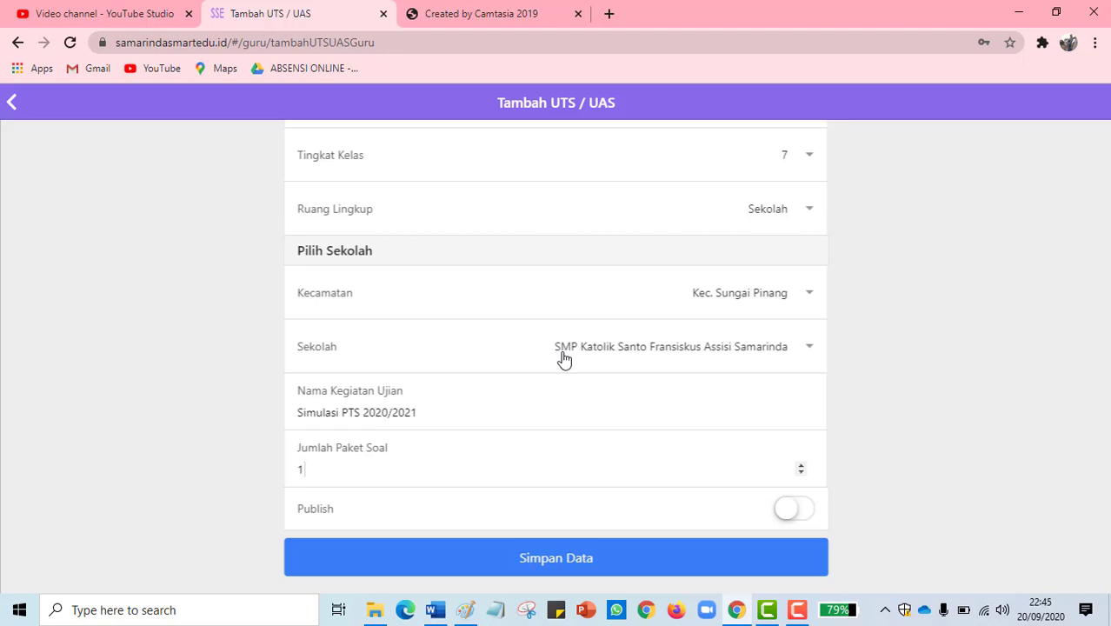
scroll(609, 369, "up", 1)
scroll(609, 365, "down", 1)
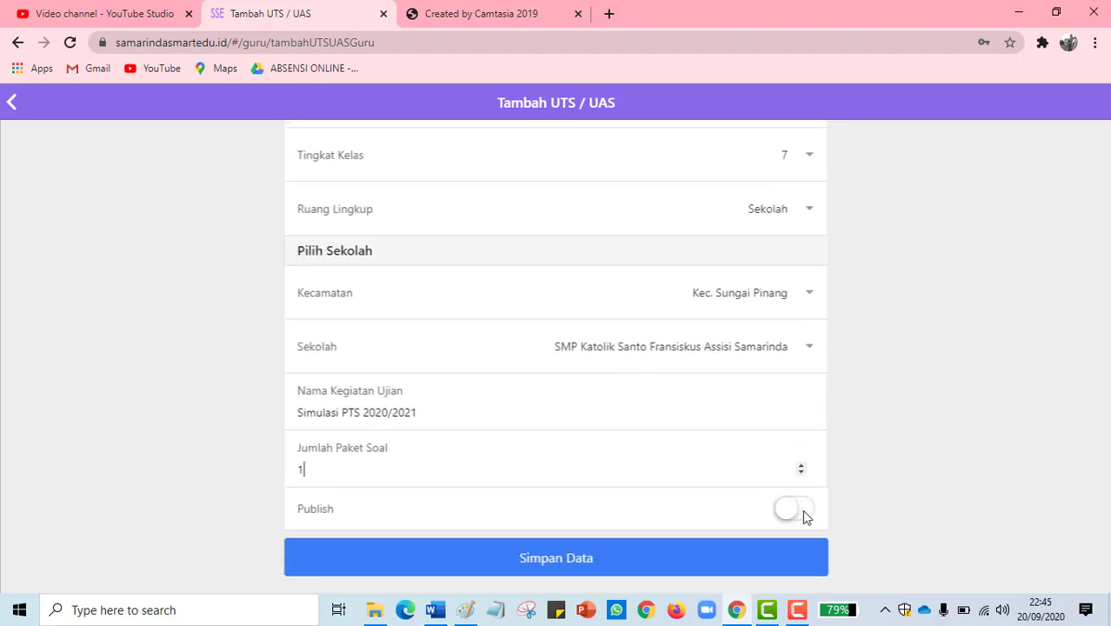
left_click(709, 566)
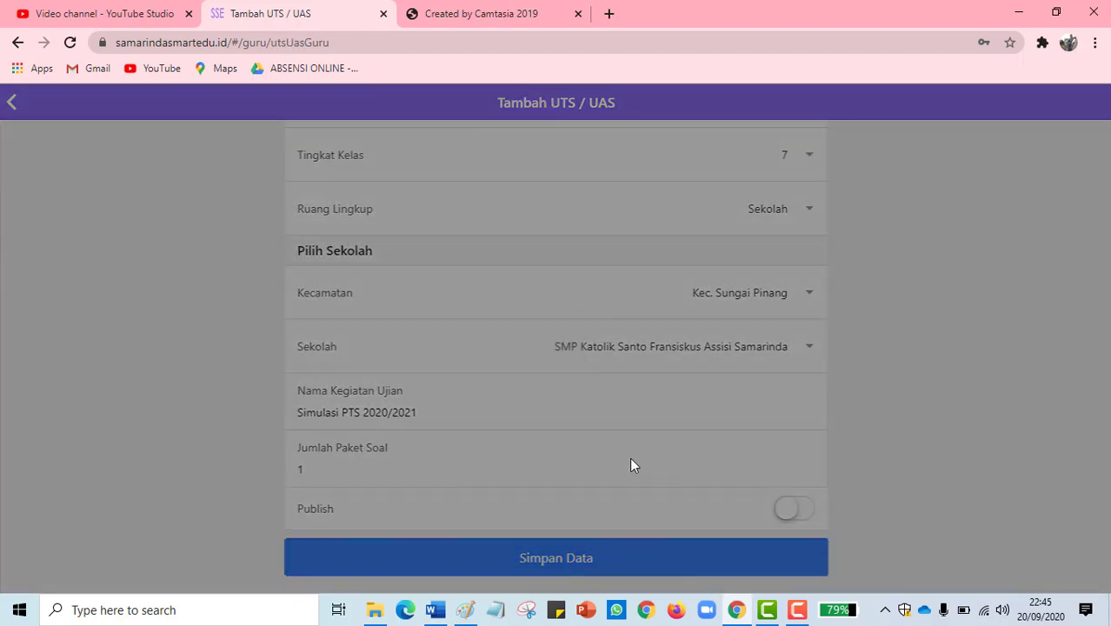
Open Pengaturan Pelajaran for the school's Simulasi PTS exam in the UTS / UAS list
scroll(516, 379, "down", 1)
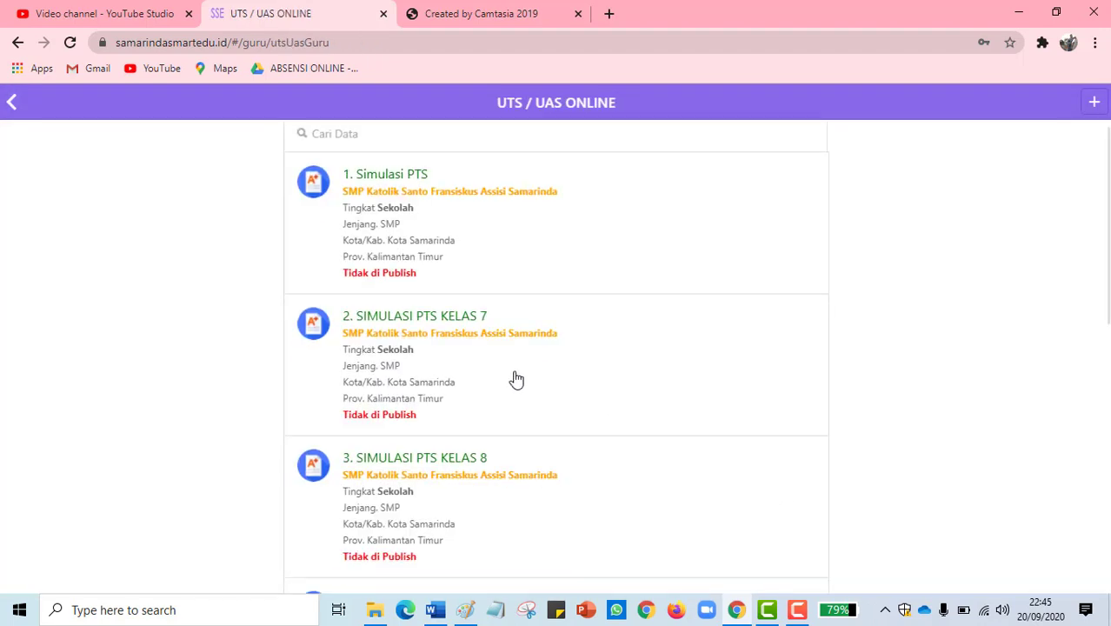
scroll(515, 380, "up", 1)
left_click(431, 217)
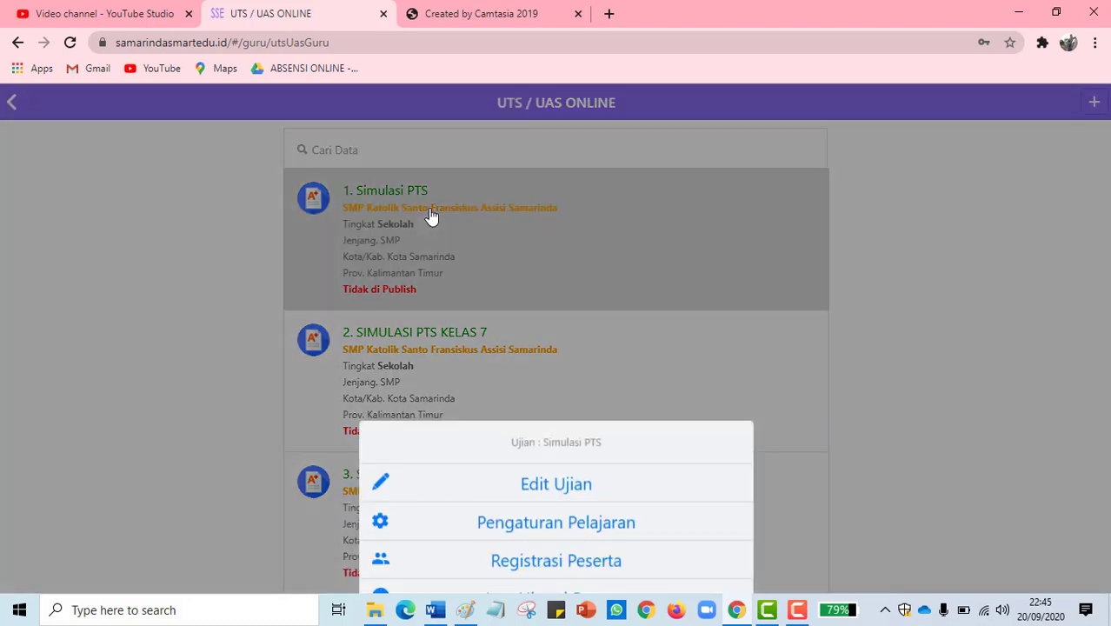
left_click(901, 299)
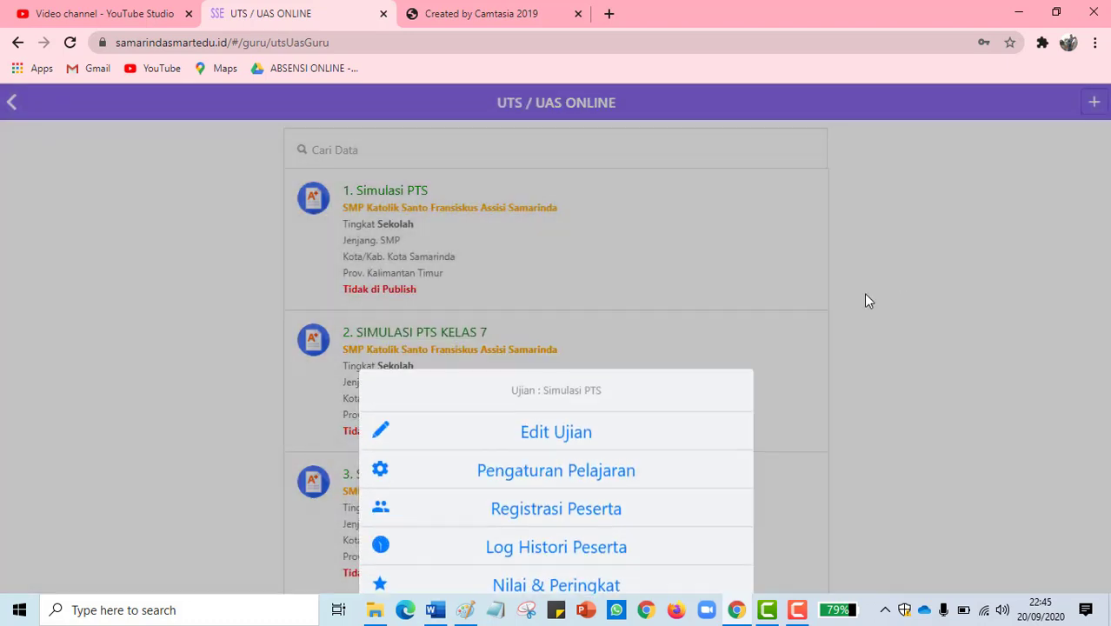
left_click(497, 203)
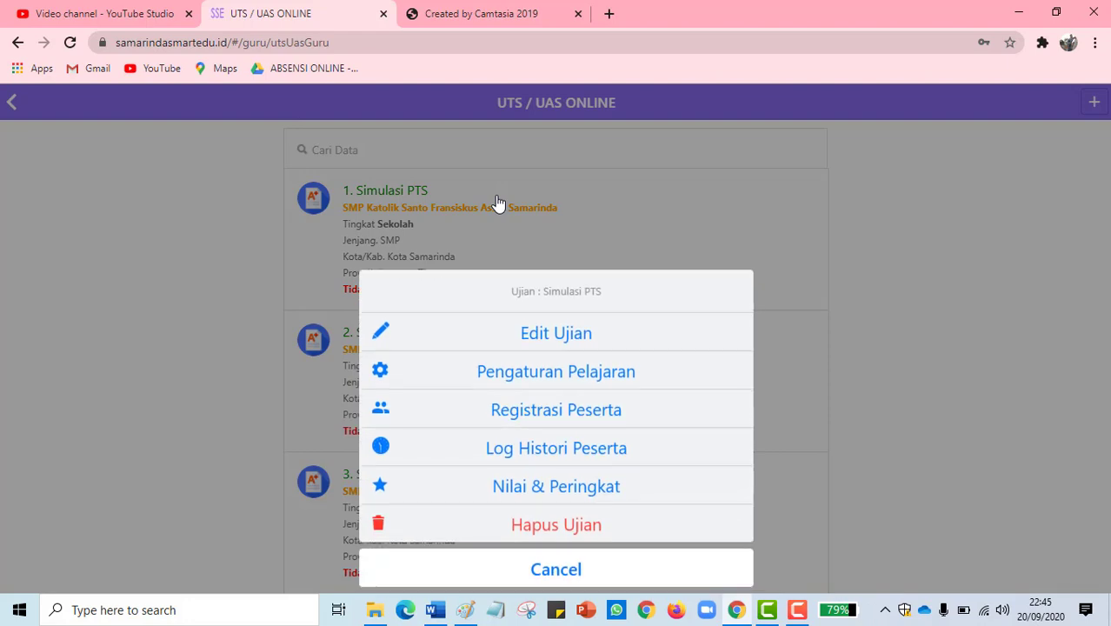
left_click(535, 374)
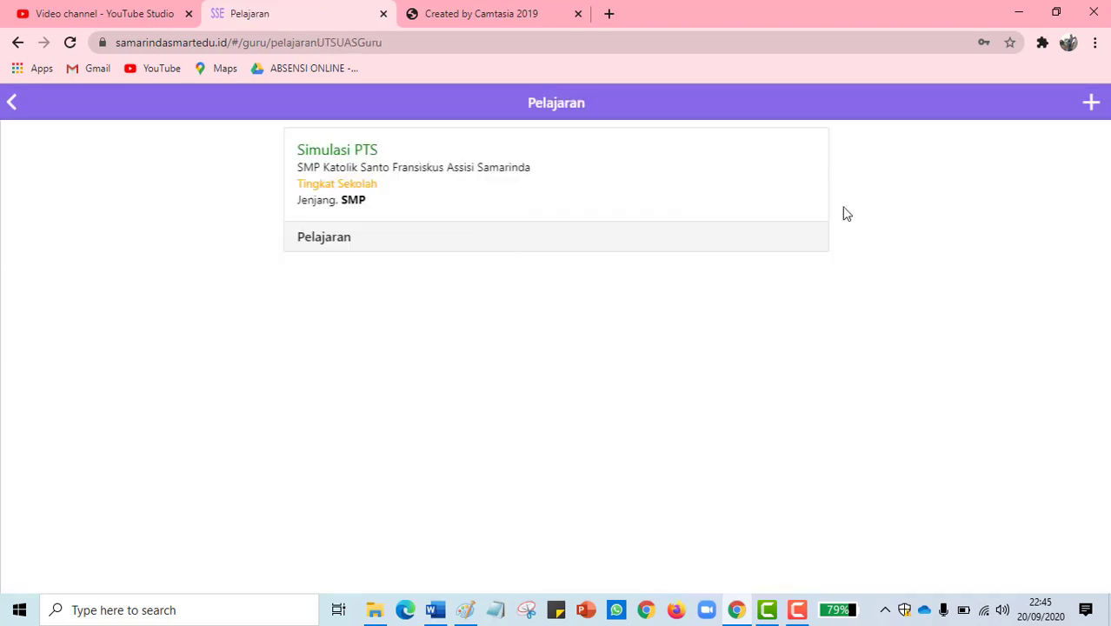
Add the subject Ilmu Pengetahuan Alam / IPA to the Simulasi PTS exam and save it
left_click(1093, 106)
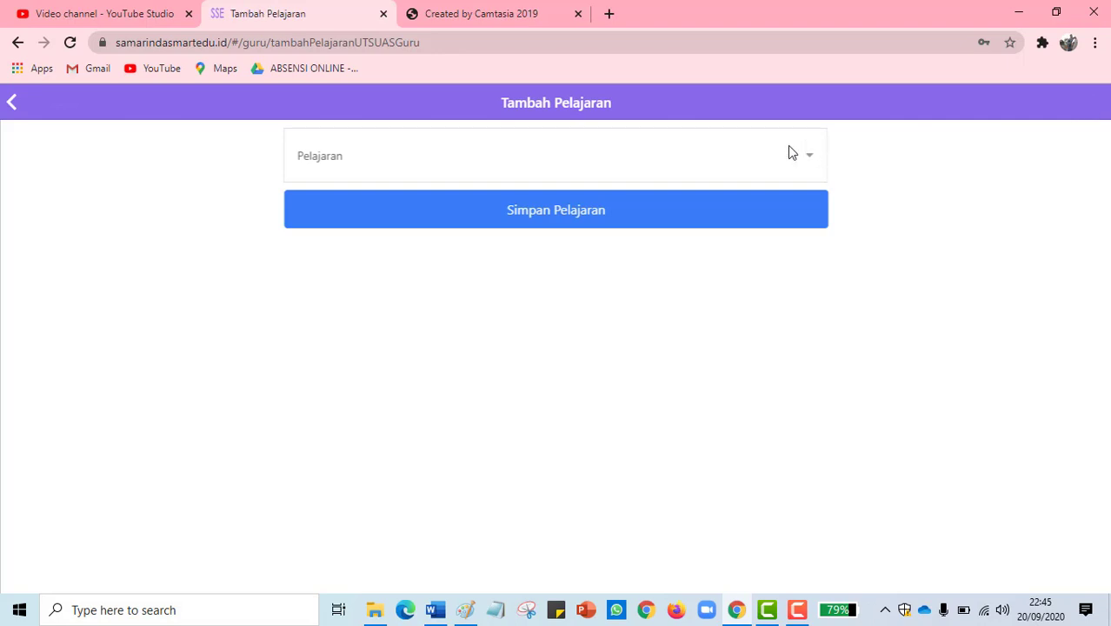
left_click(814, 160)
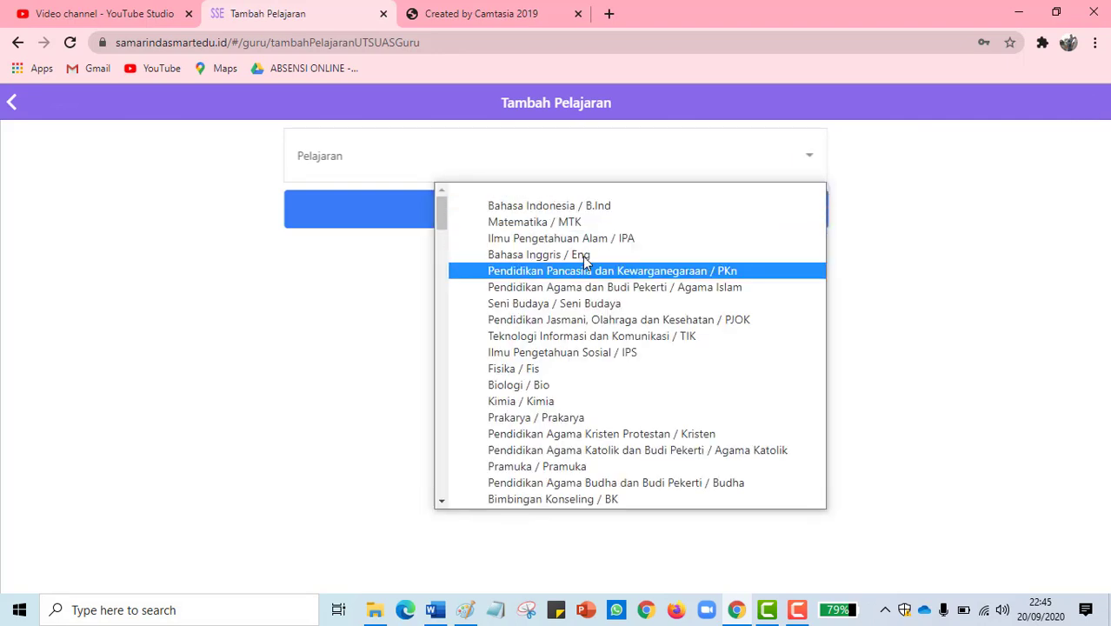
left_click(620, 236)
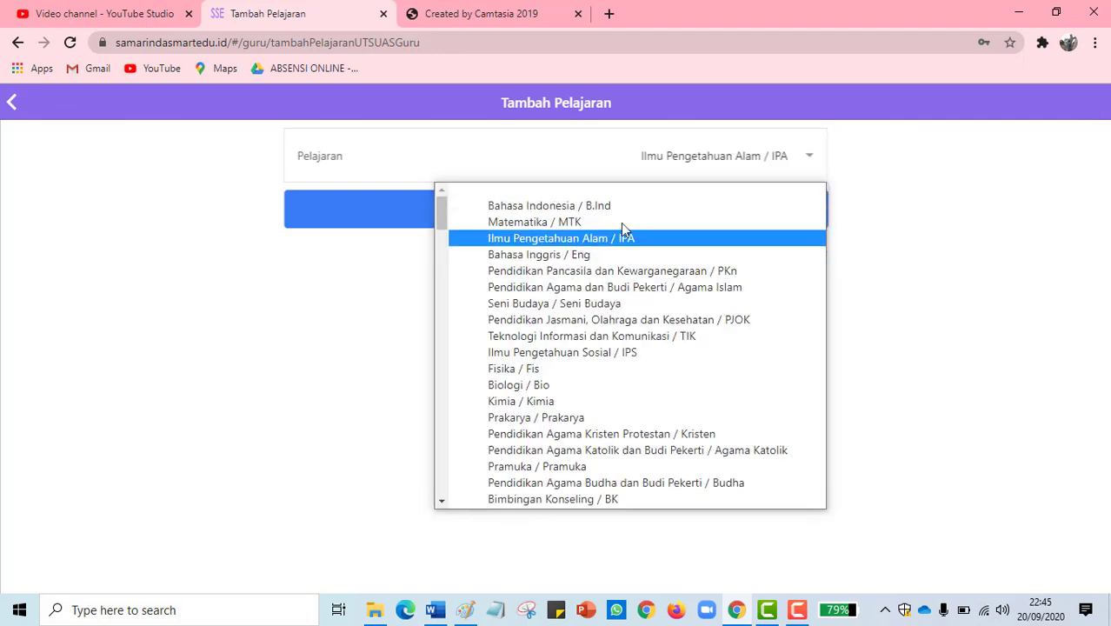
left_click(806, 157)
left_click(922, 183)
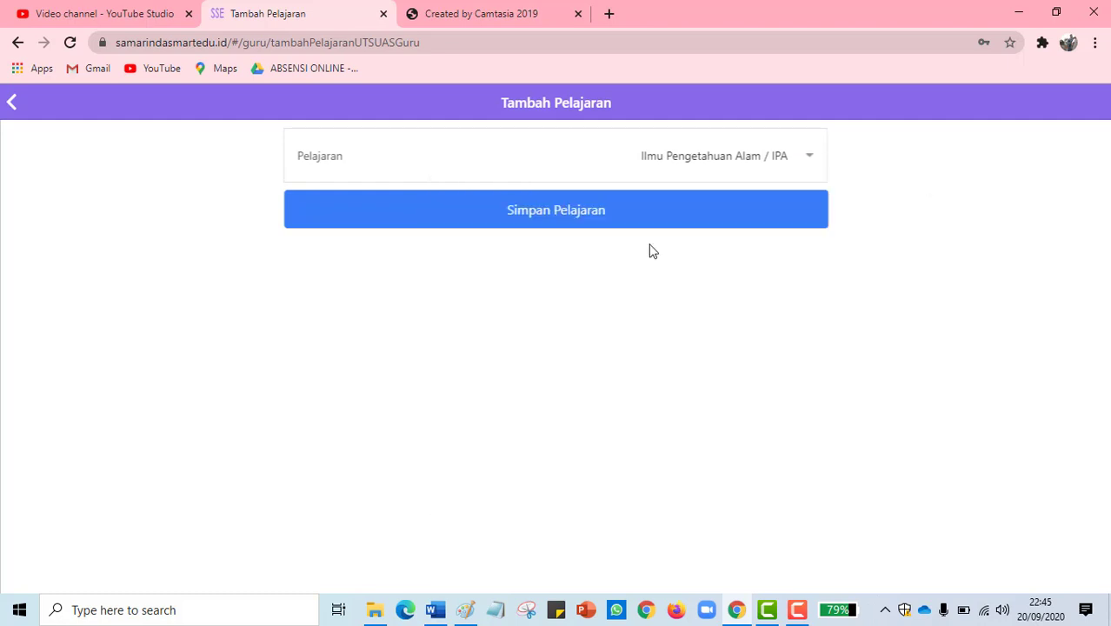
left_click(618, 223)
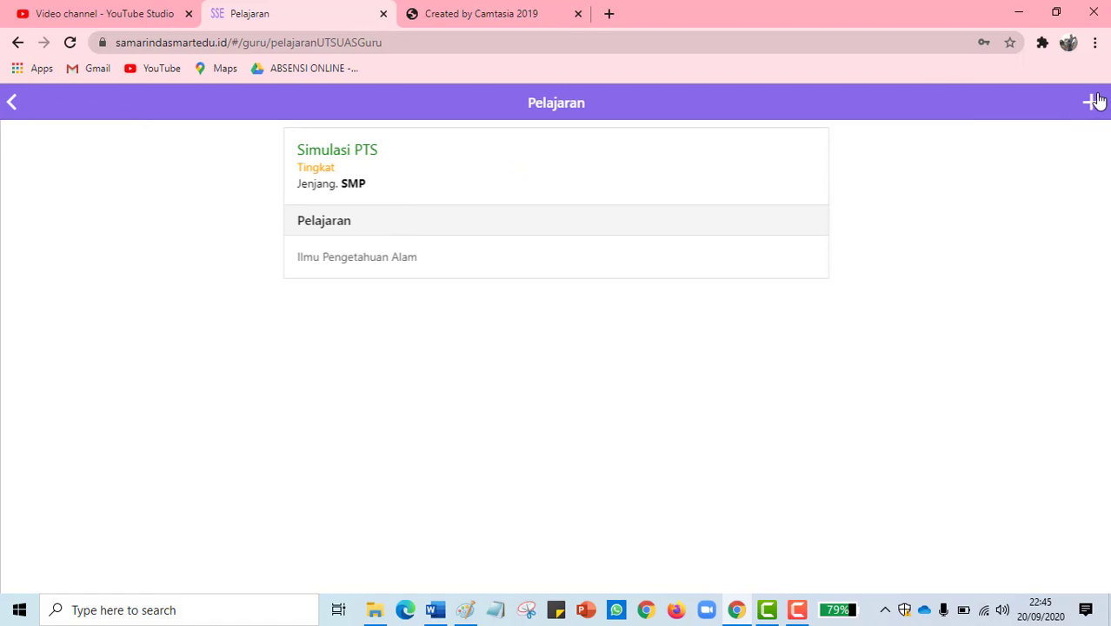
Add the subject Bahasa Inggris / Eng to the Simulasi PTS exam and save it
left_click(1092, 101)
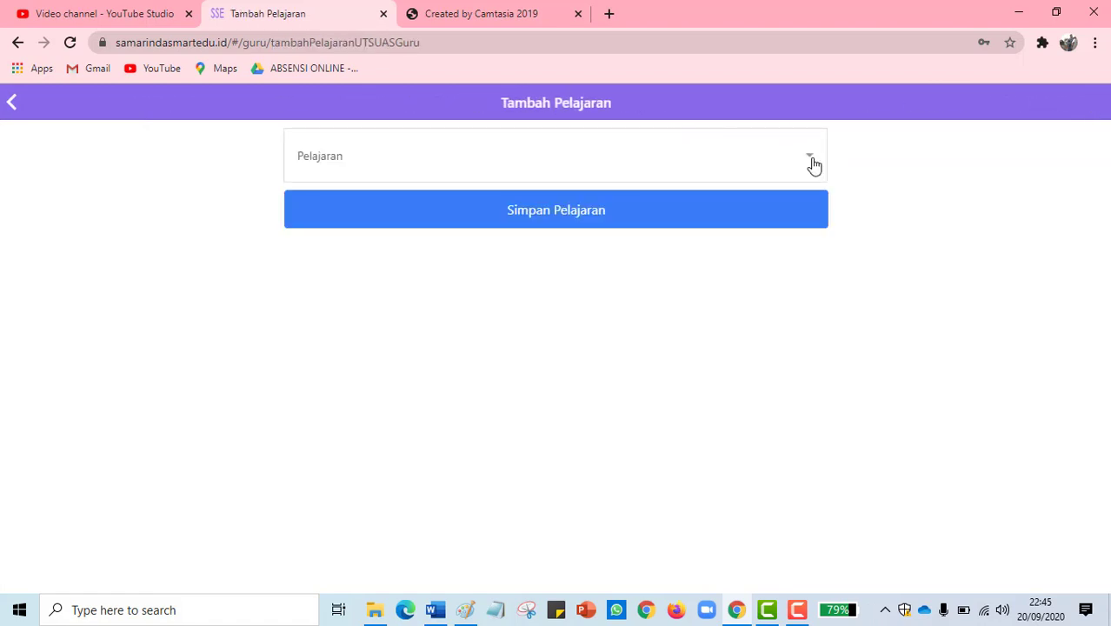
left_click(812, 162)
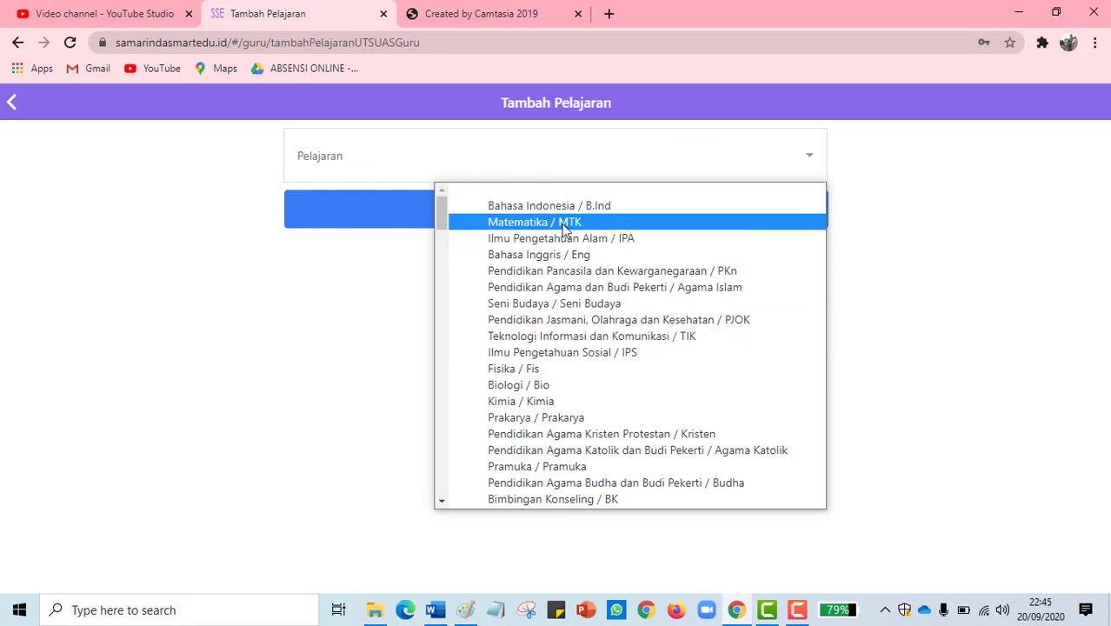
left_click(565, 257)
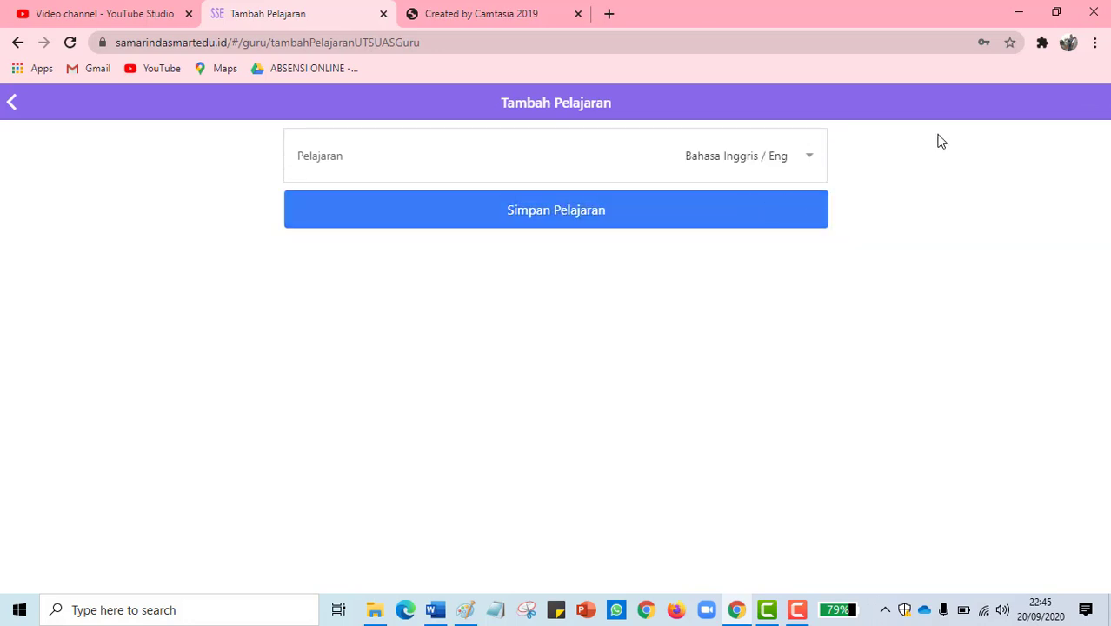
left_click(727, 198)
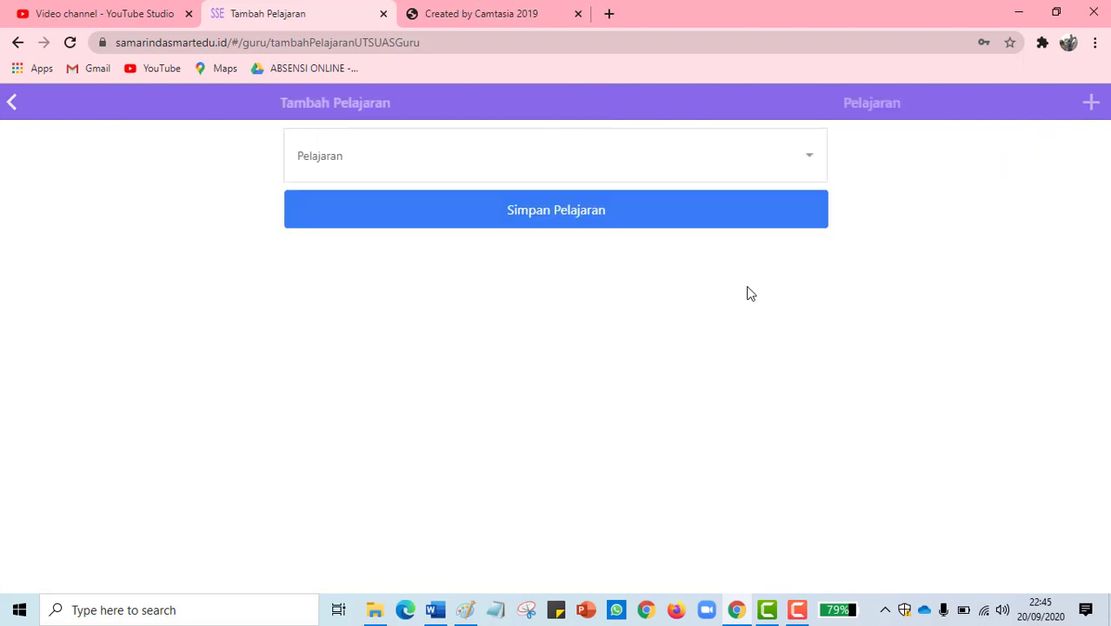
Add the subject Teknologi Informasi dan Komunikasi / TIK to the Simulasi PTS exam and save it
left_click(807, 157)
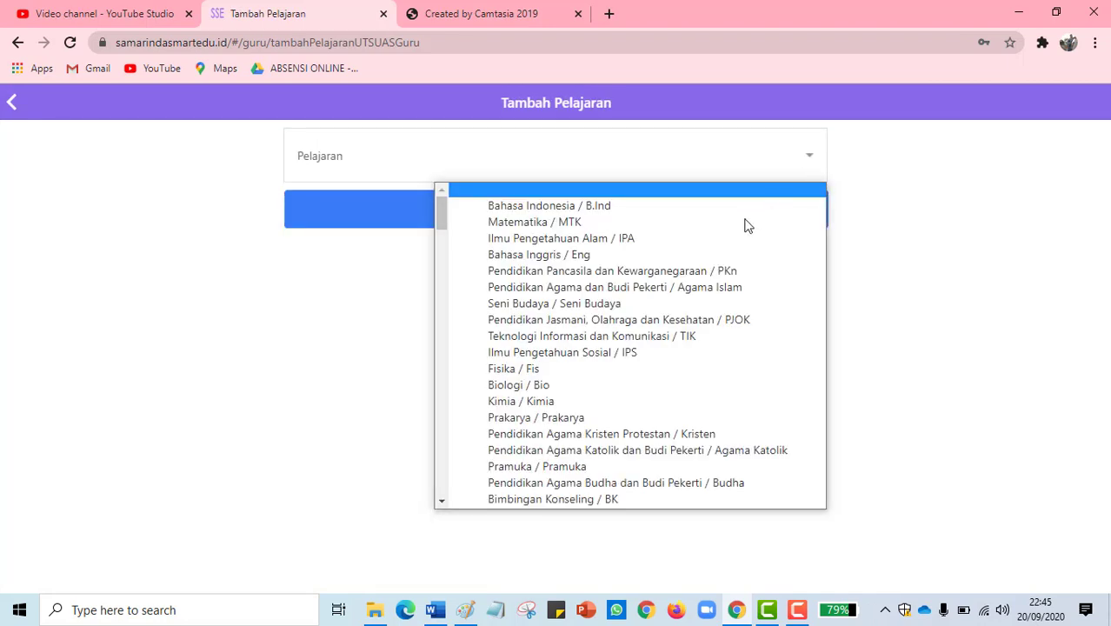
left_click(540, 338)
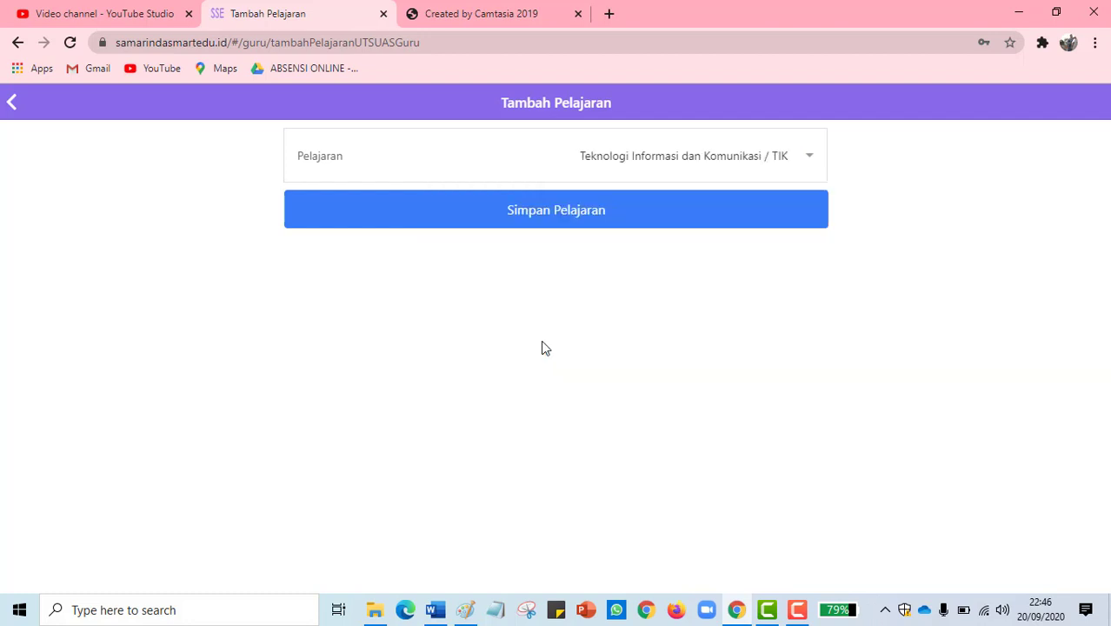
left_click(636, 215)
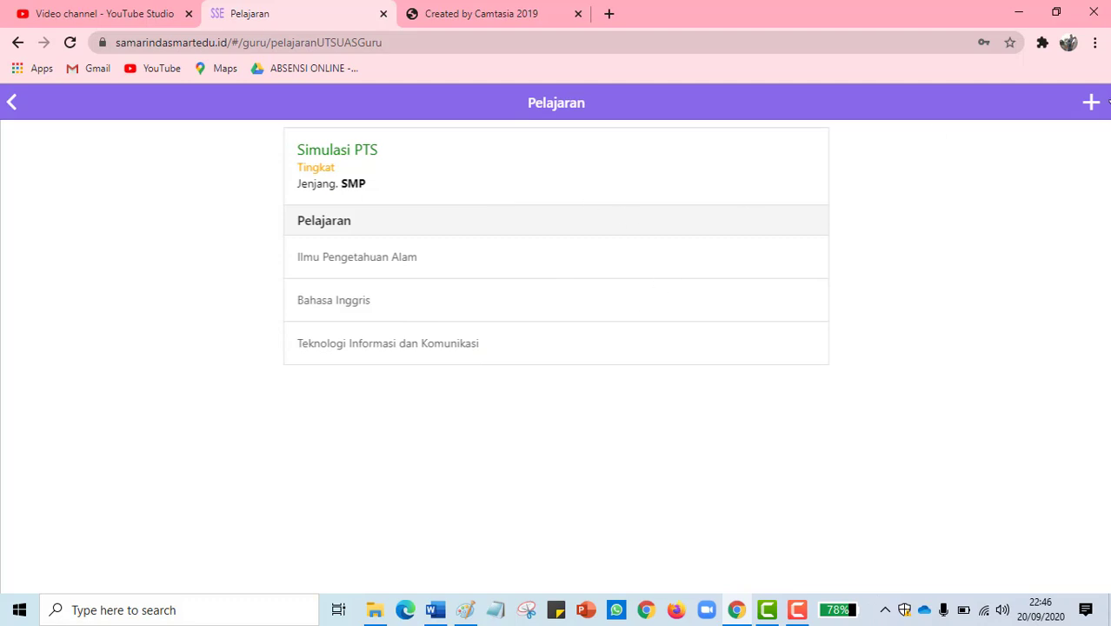
Open Pengaturan Umum for Ilmu Pengetahuan Alam and set Jam Ujian to 09:50
left_click(411, 258)
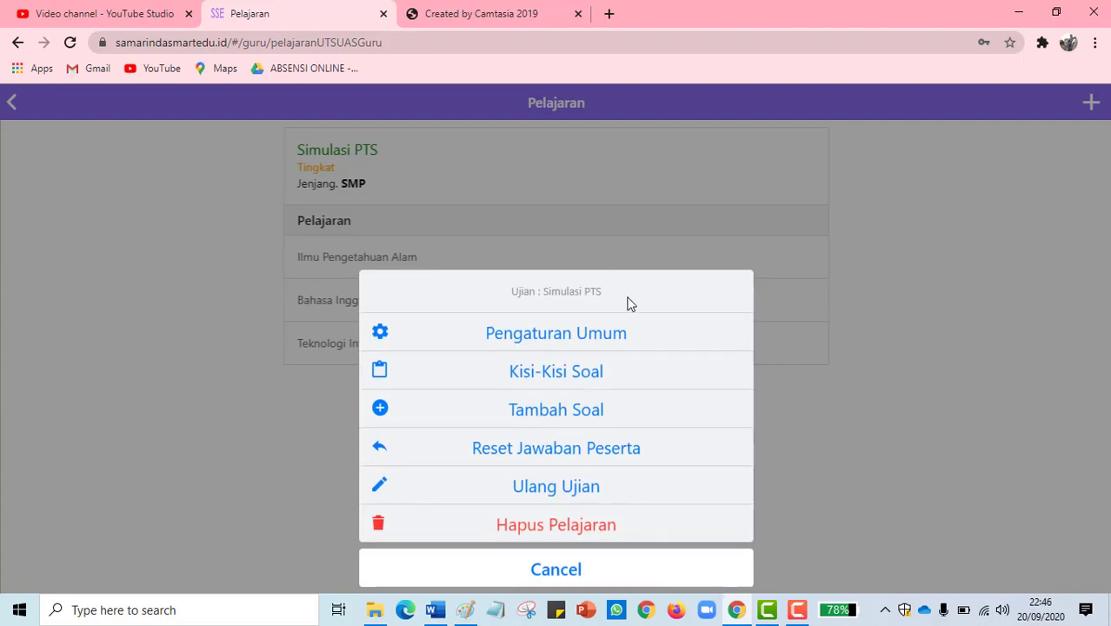
left_click(554, 335)
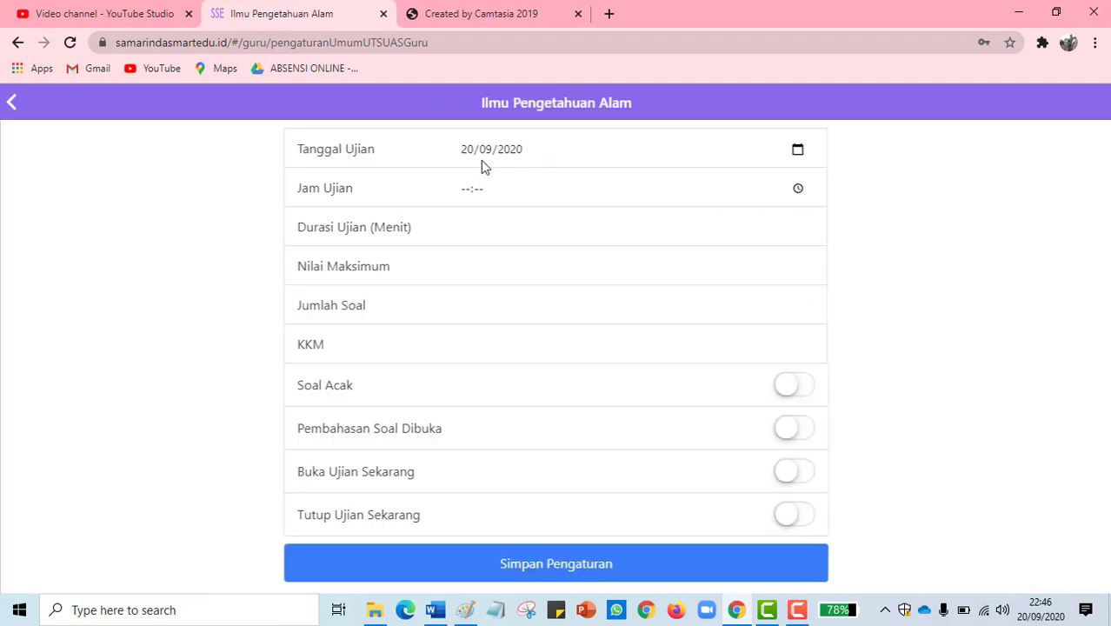
left_click(800, 189)
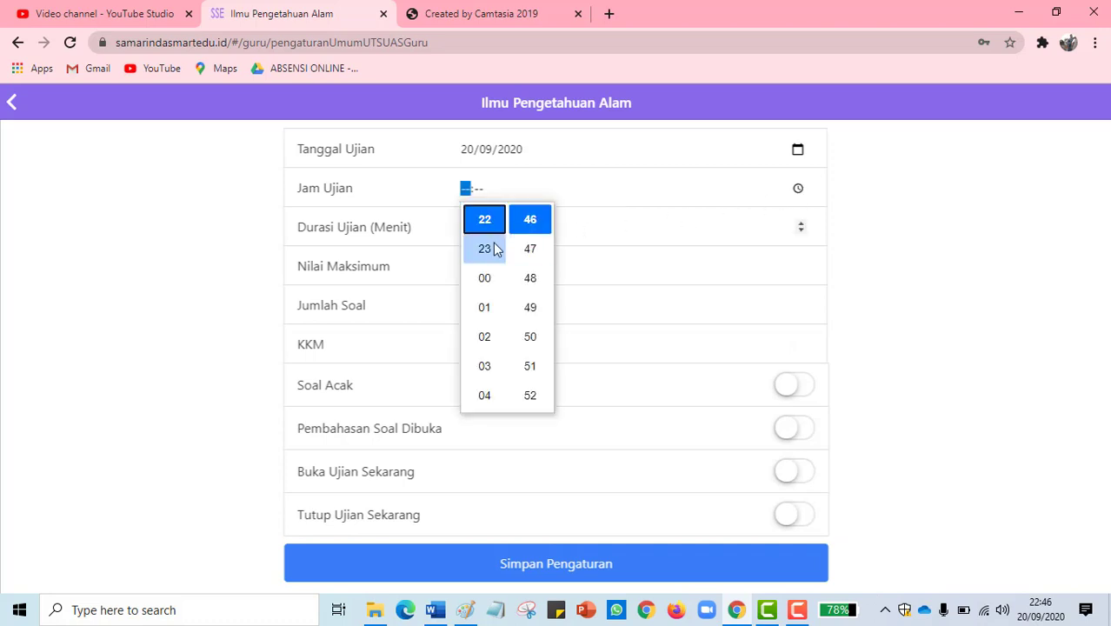
left_click(485, 250)
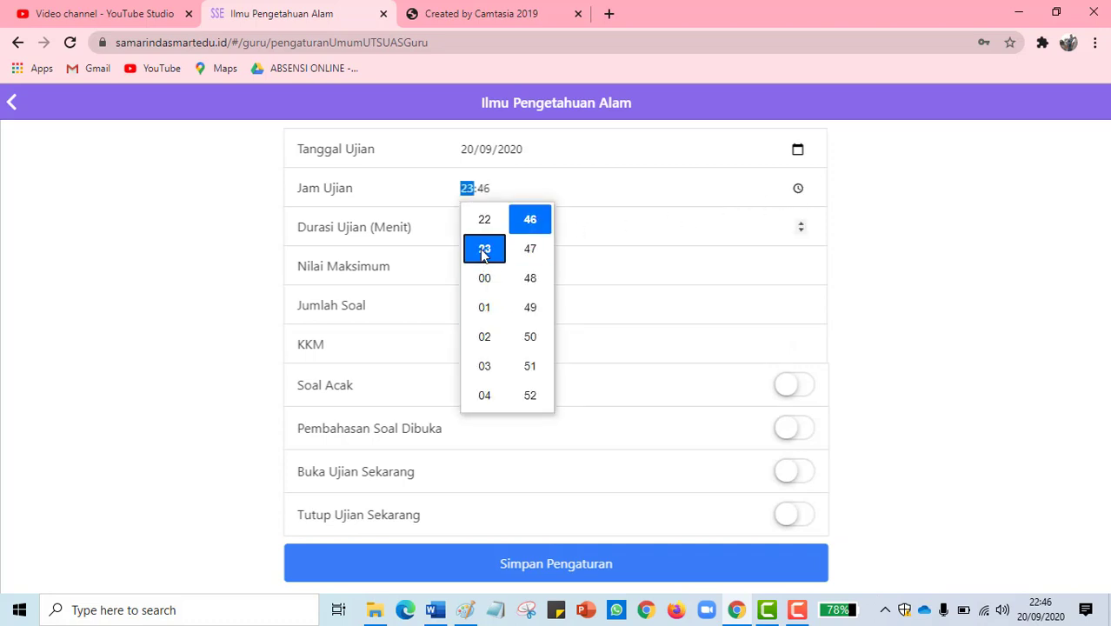
scroll(491, 267, "down", 3)
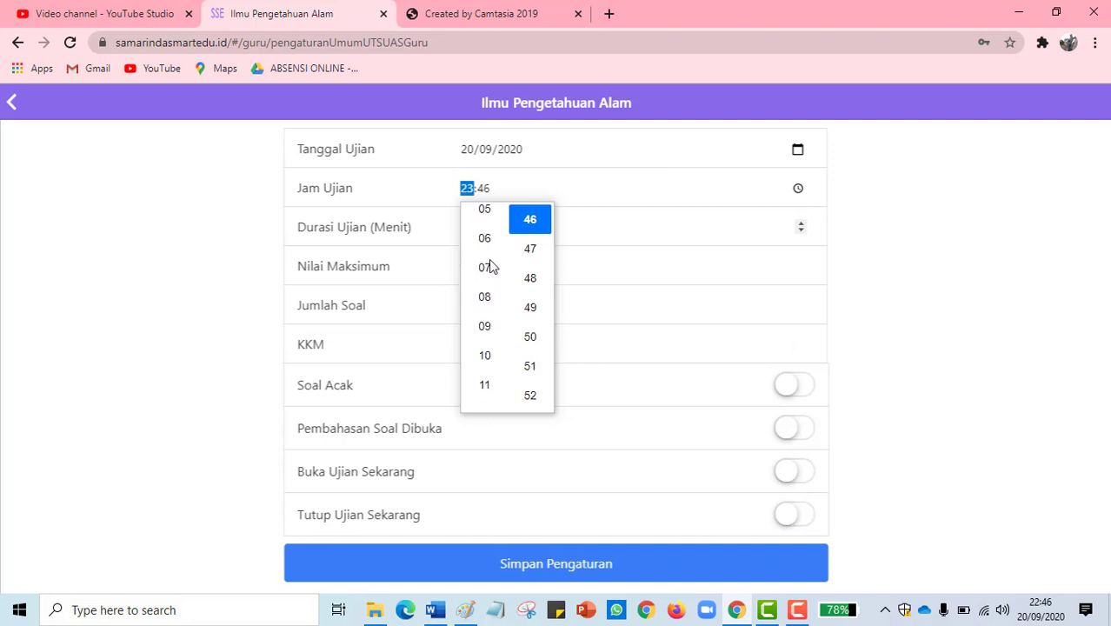
scroll(493, 267, "up", 3)
scroll(490, 266, "down", 3)
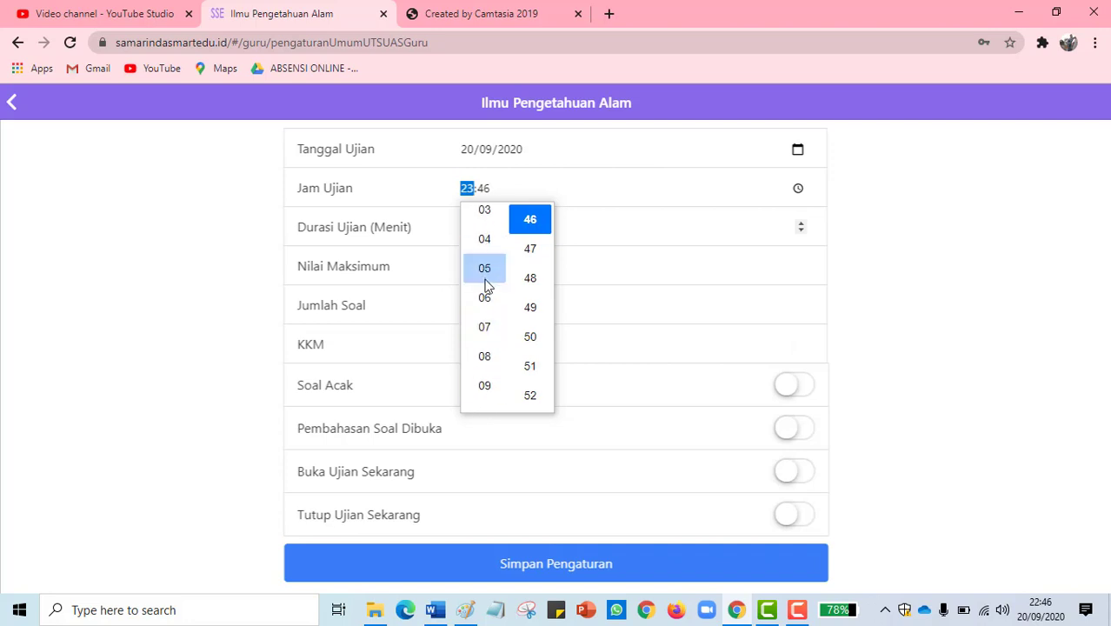
scroll(487, 283, "down", 2)
scroll(483, 243, "down", 1)
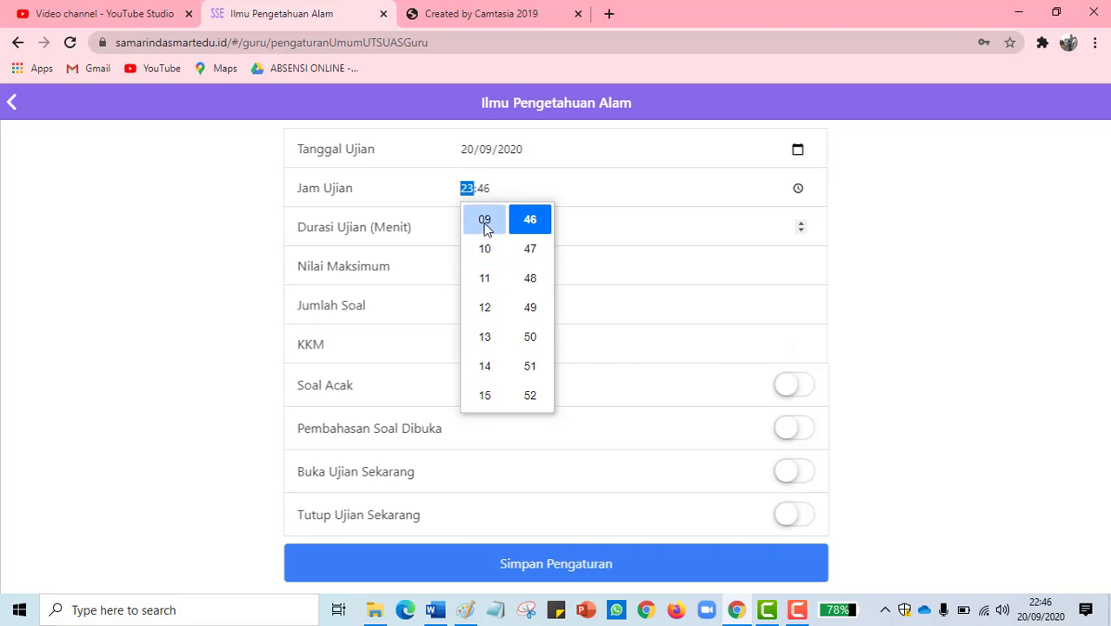
left_click(484, 221)
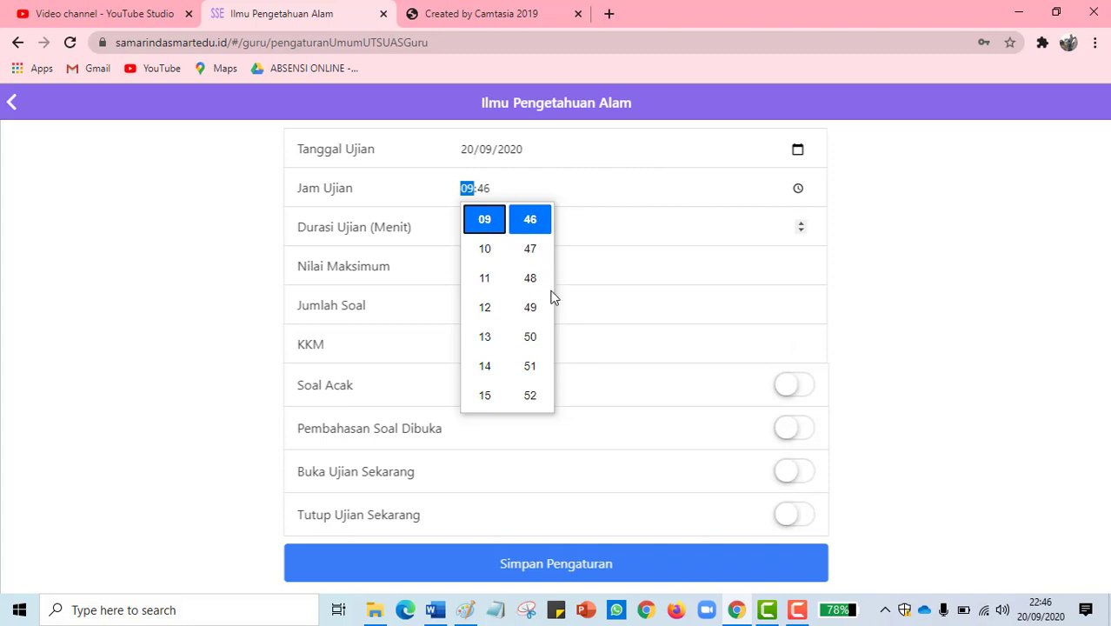
left_click(533, 340)
Set Durasi Ujian to 30 minutes, Nilai Maksimum to 100, Jumlah Soal to 10 and KKM to 75, with Soal Acak enabled
left_click(603, 216)
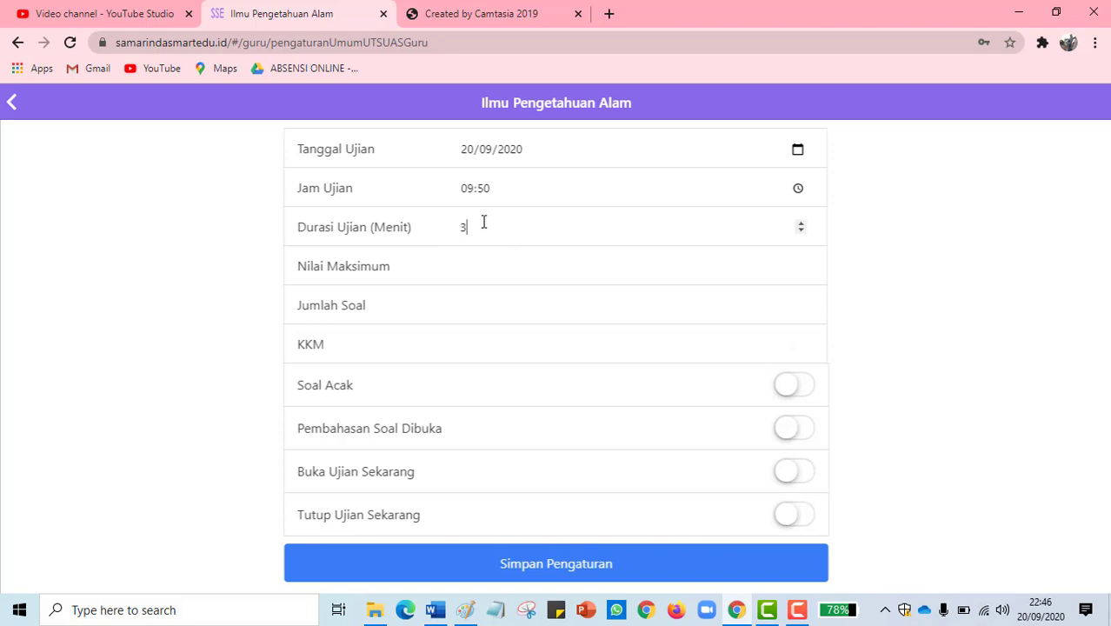
left_click(522, 260)
type("100")
left_click(579, 301)
type("10")
left_click(566, 344)
left_click(800, 386)
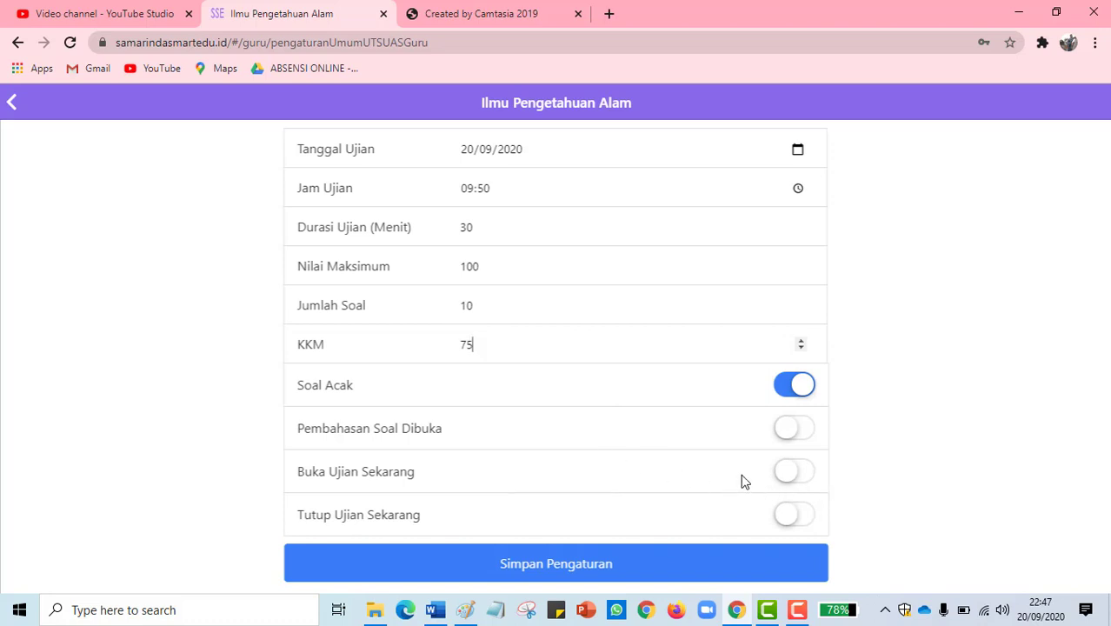
left_click(808, 474)
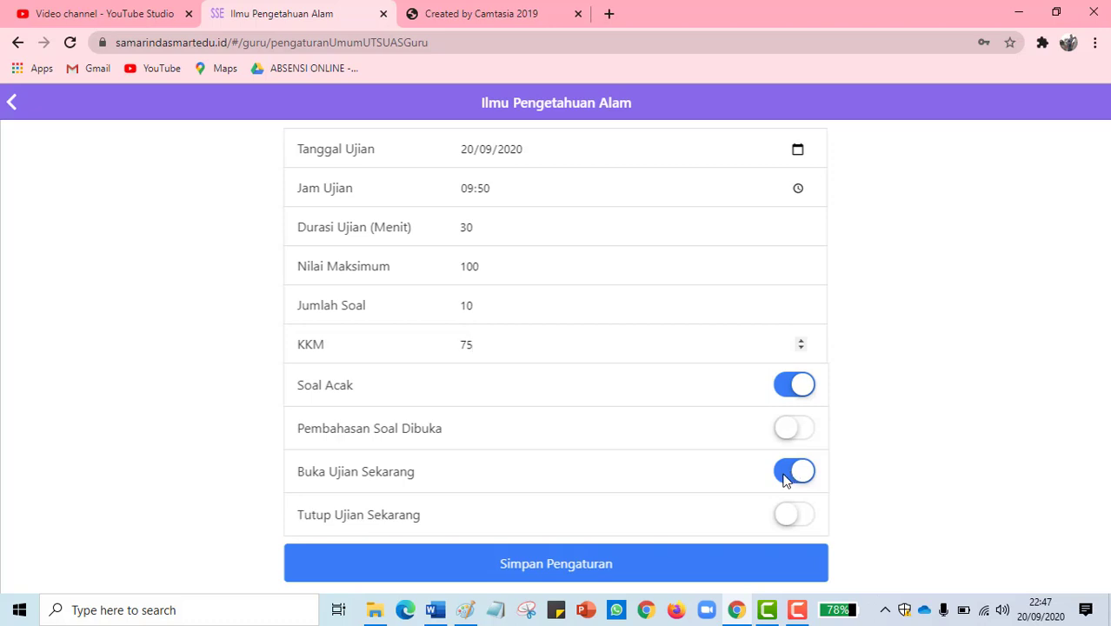
left_click(794, 475)
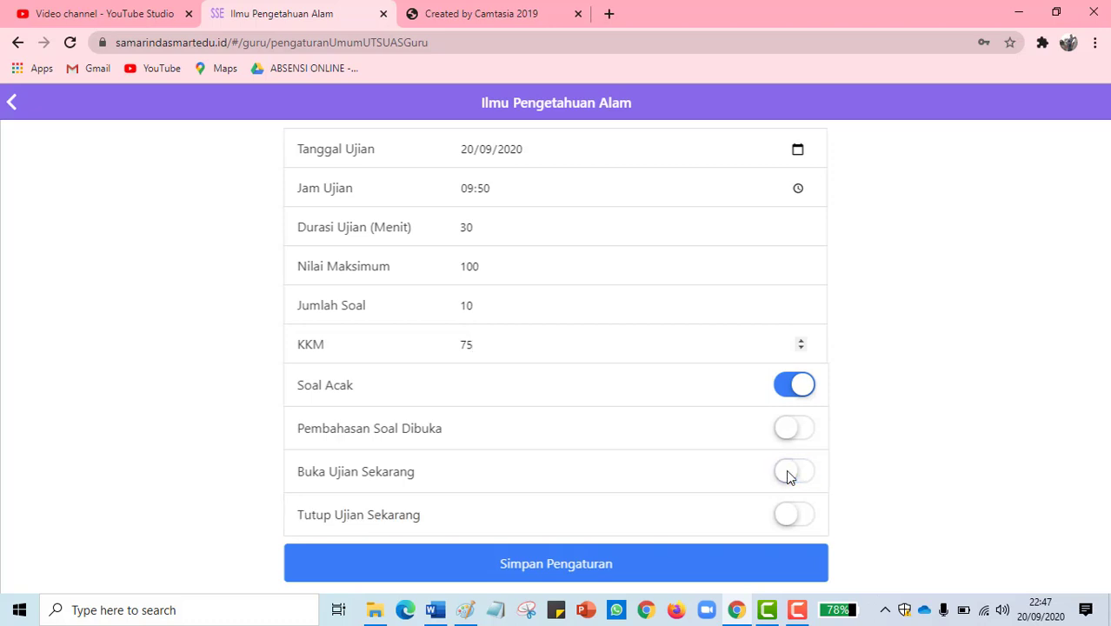
left_click(793, 516)
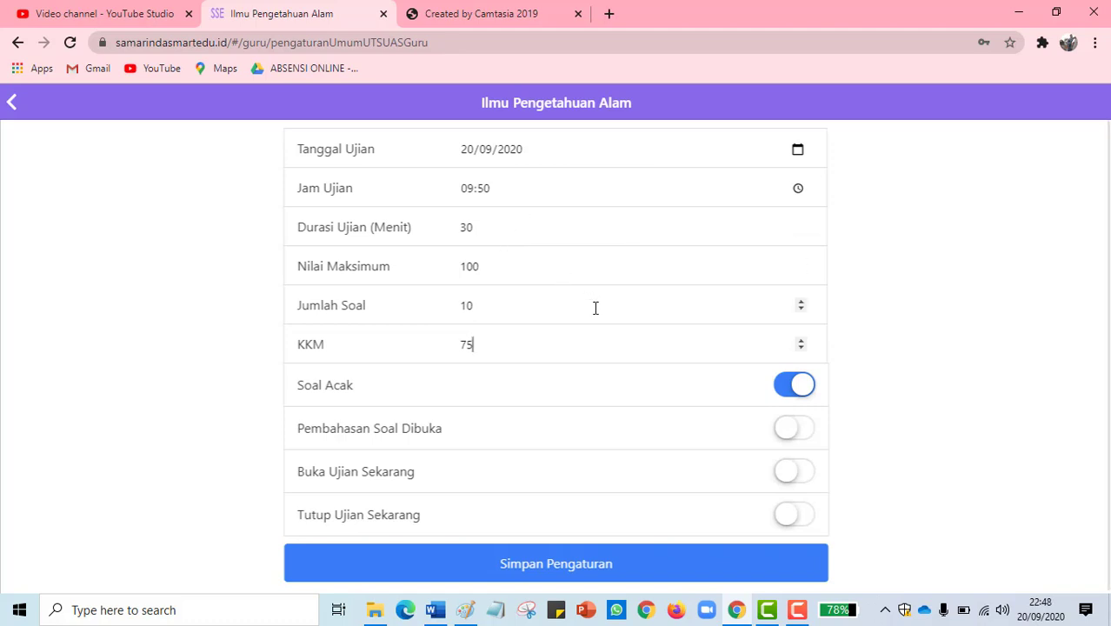
Save the general exam settings for Ilmu Pengetahuan Alam
scroll(595, 307, "down", 1)
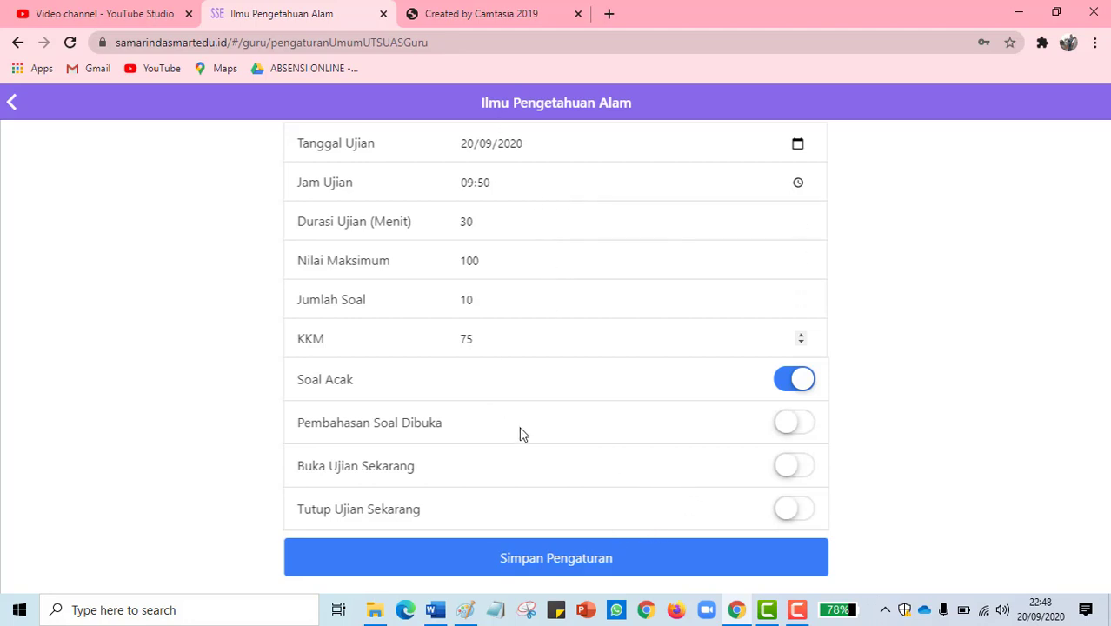
left_click(574, 561)
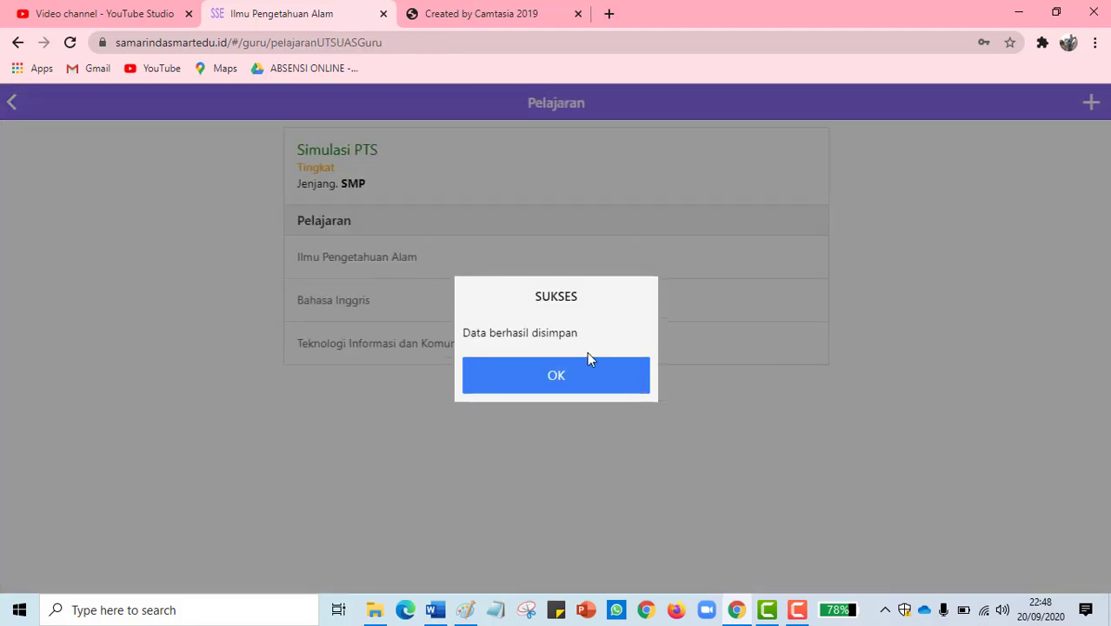
left_click(588, 380)
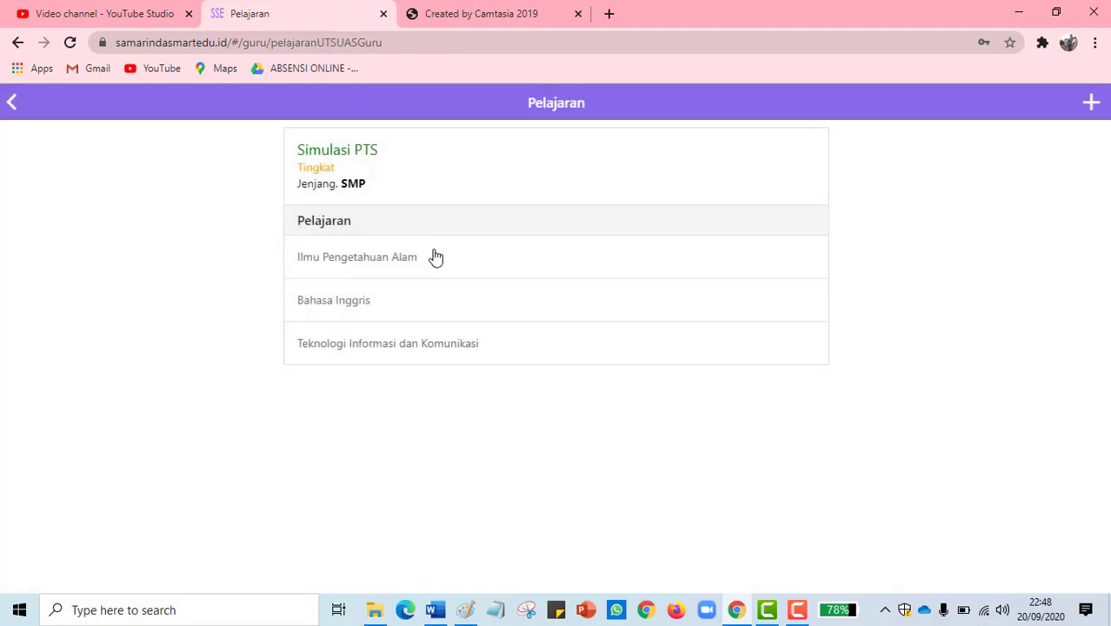
Add a Kisi-Kisi Soal entry to Ilmu Pengetahuan Alam with Materi Pelajaran "listrik" and Ruang Lingkup "sekolah", and return to the subject list
left_click(436, 256)
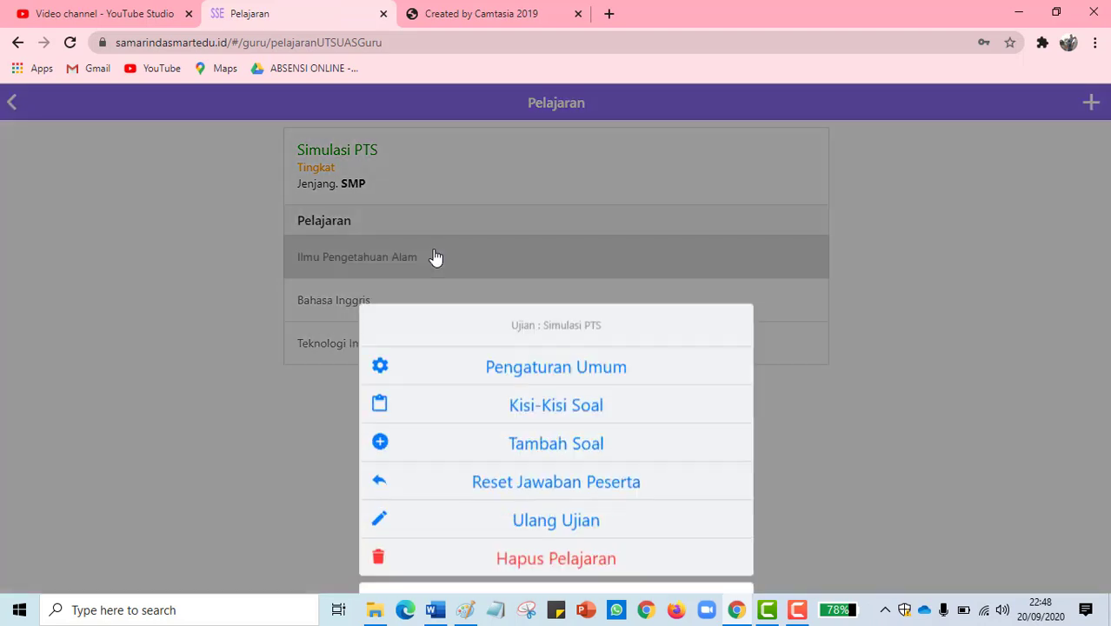
left_click(584, 370)
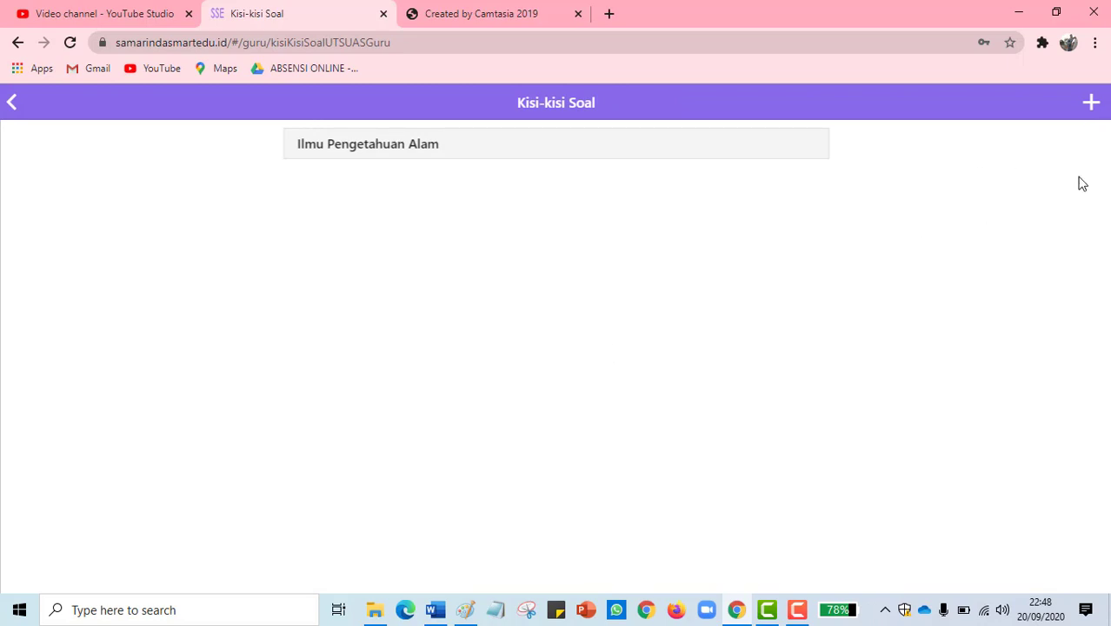
left_click(1089, 103)
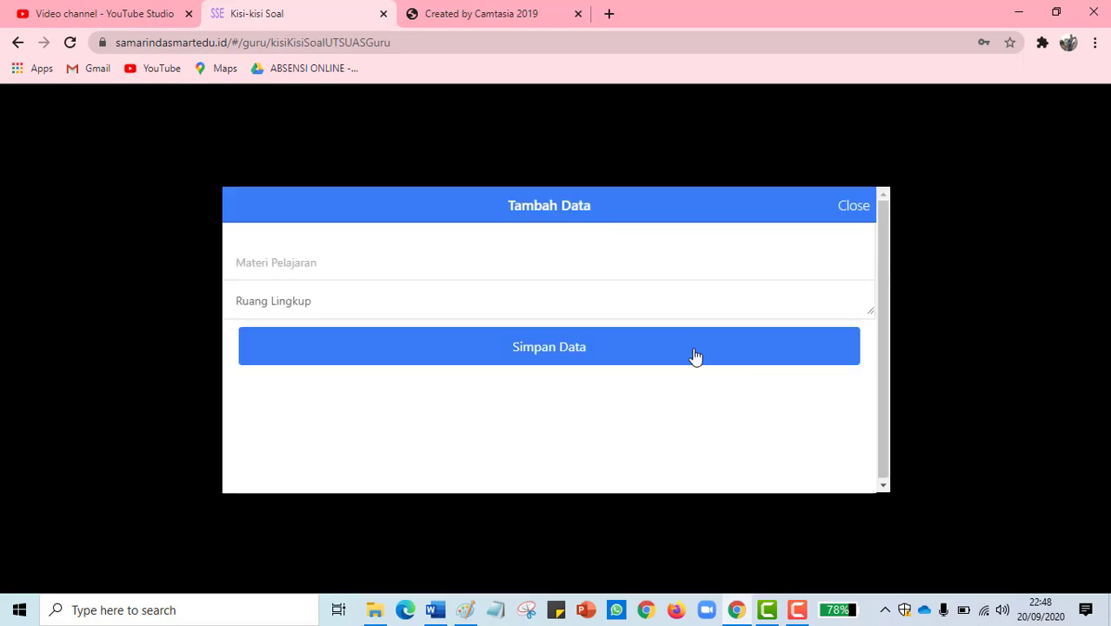
left_click(534, 256)
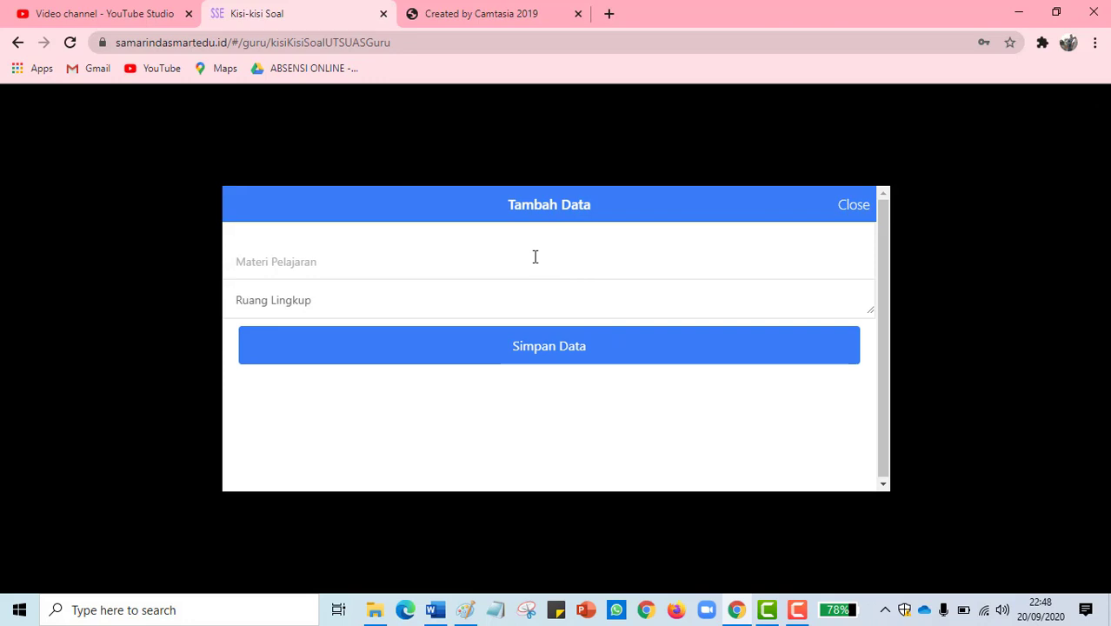
type("listrik")
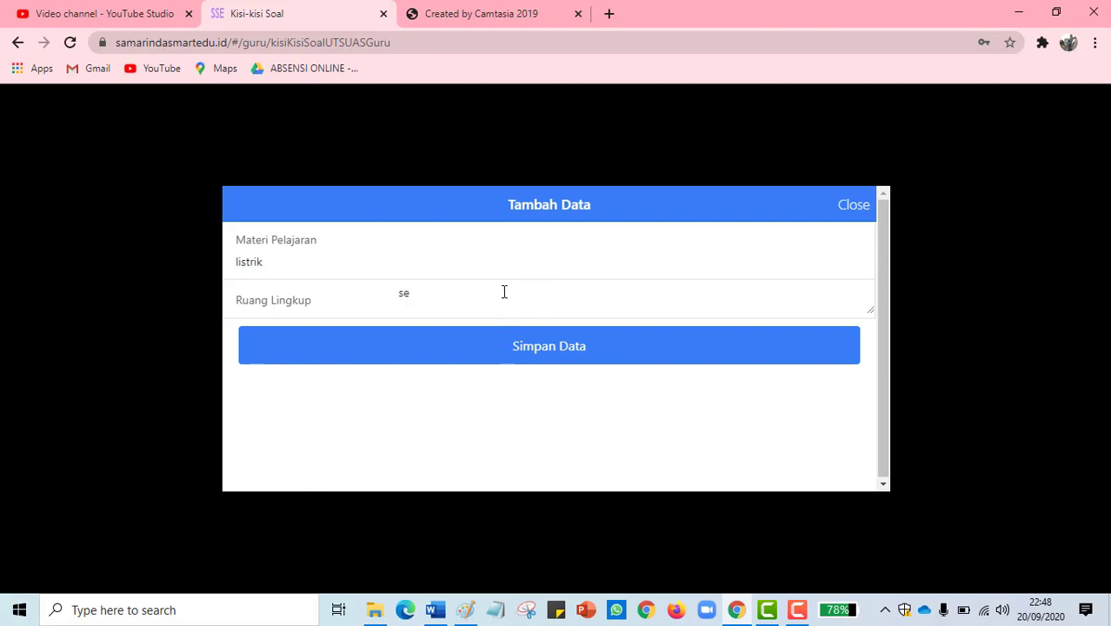
left_click(504, 292)
type("sekolah")
left_click(613, 349)
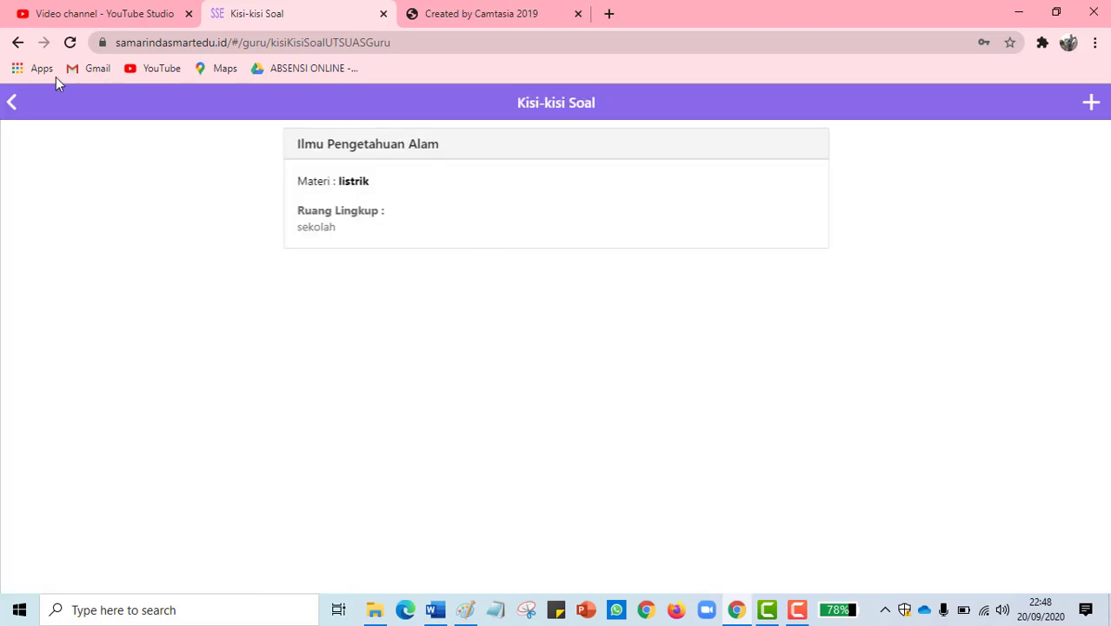
left_click(10, 103)
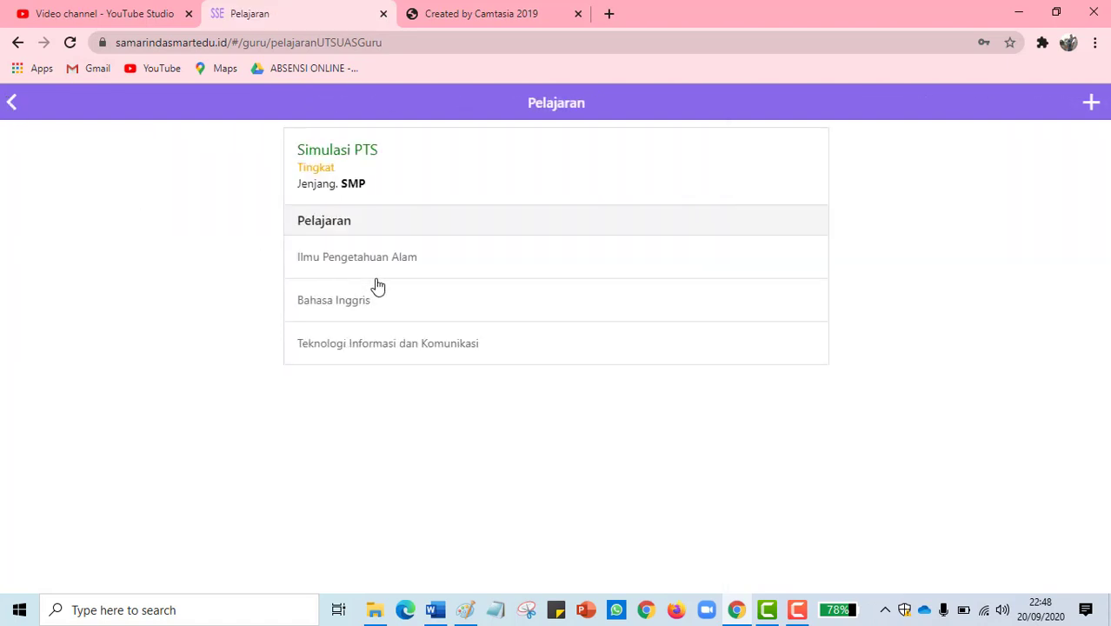
Open Tambah Soal for Ilmu Pengetahuan Alam and add question 1, about the function of the human skeleton, to the exam
left_click(439, 258)
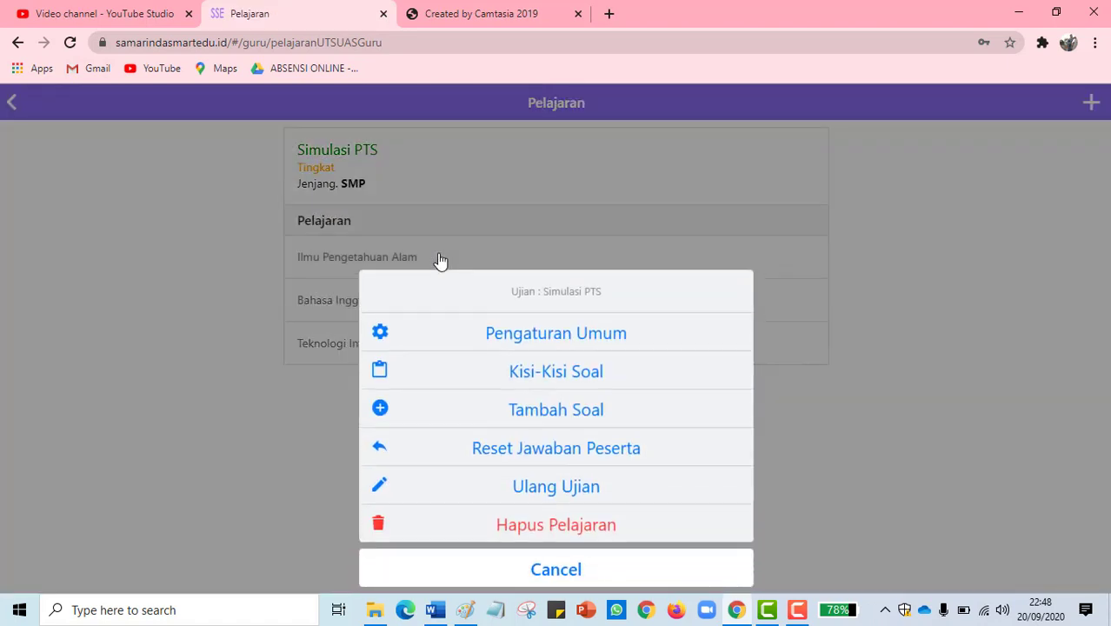
left_click(576, 414)
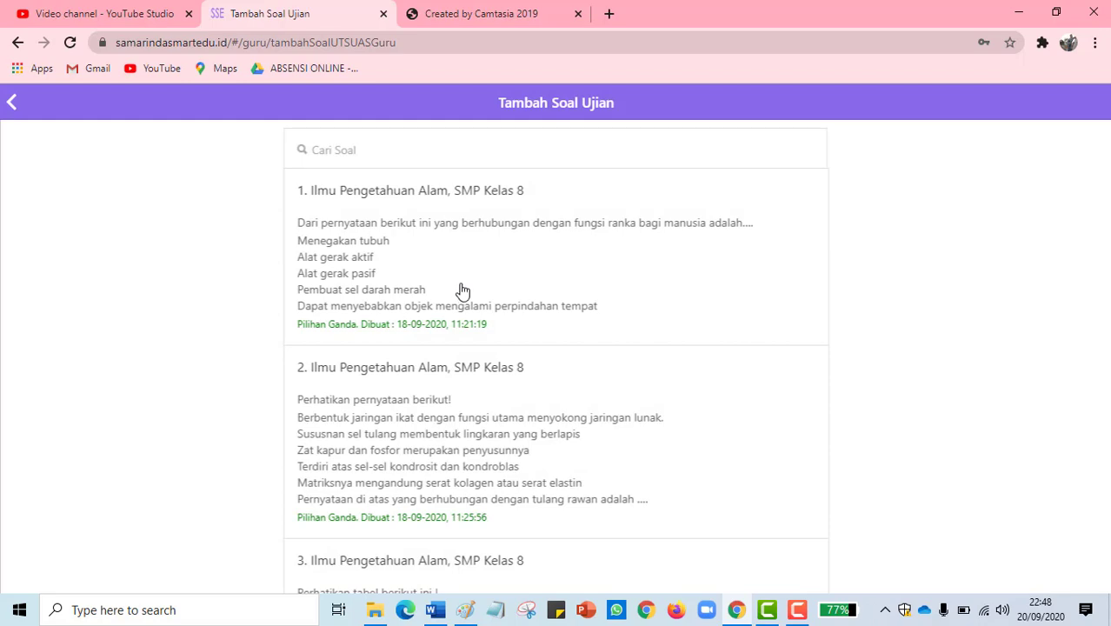
scroll(462, 291, "down", 1)
left_click(458, 260)
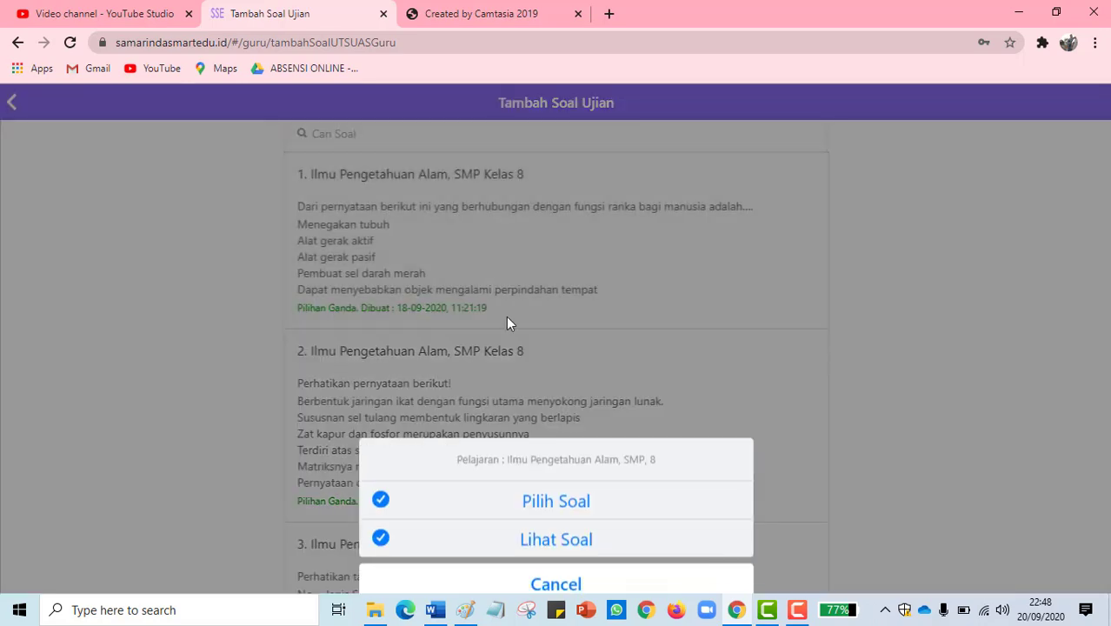
left_click(565, 502)
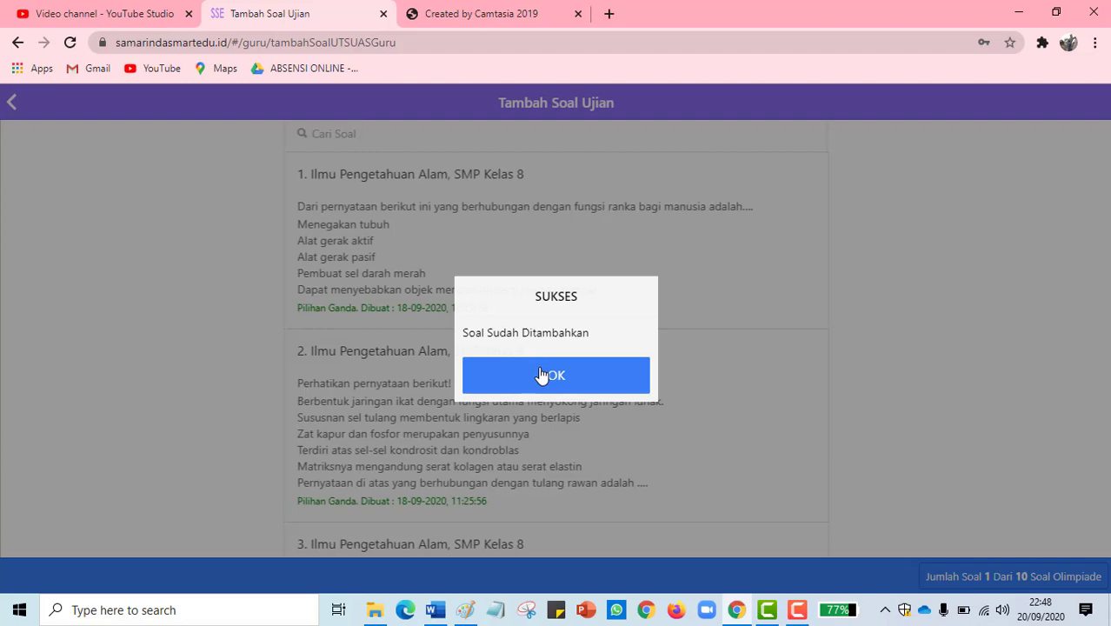
left_click(541, 376)
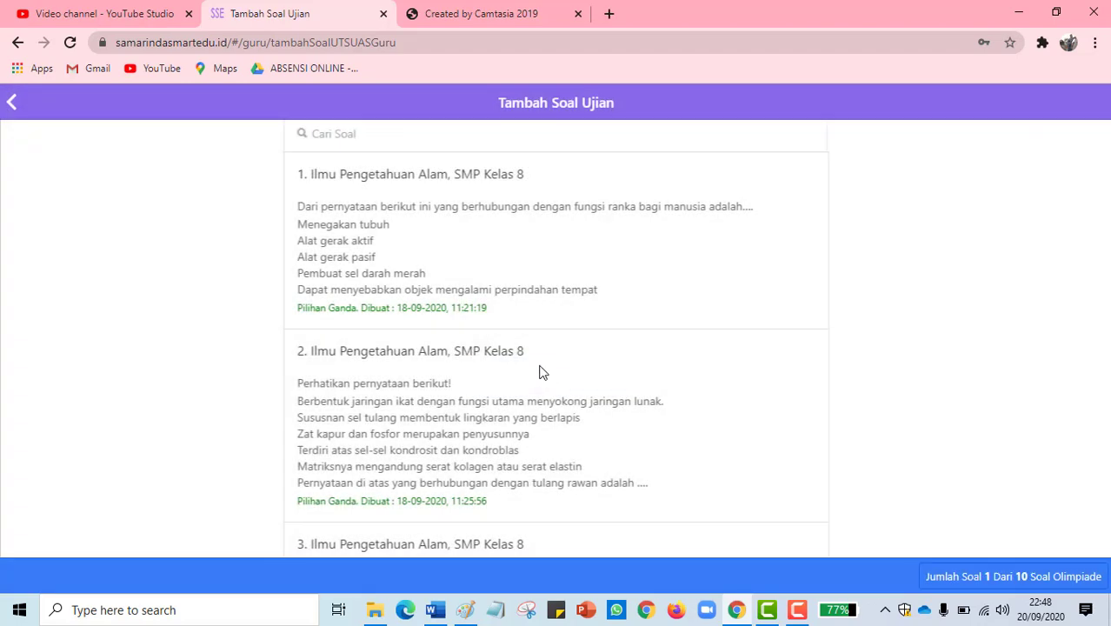
Add question 2, about cartilage (tulang rawan), to the exam and return to the subject list
left_click(539, 373)
left_click(565, 503)
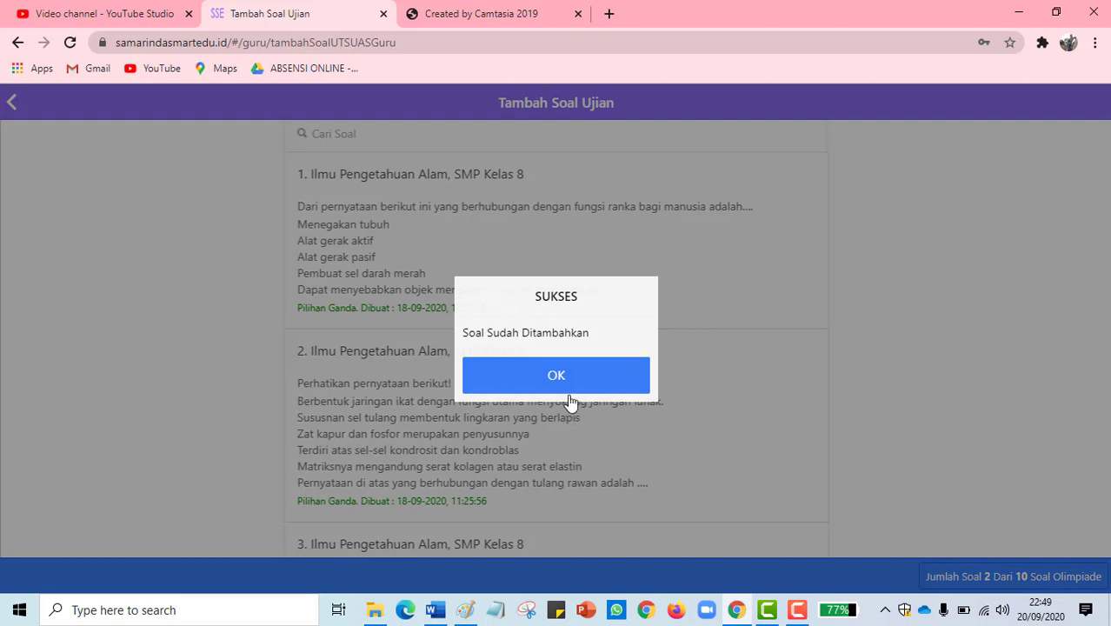
left_click(569, 382)
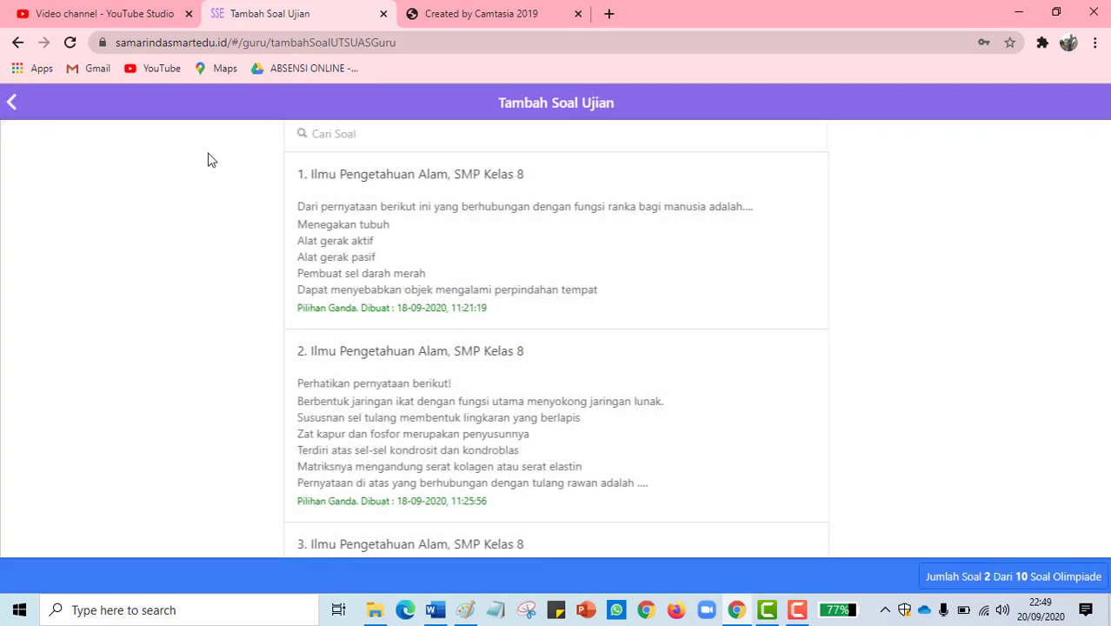
left_click(11, 103)
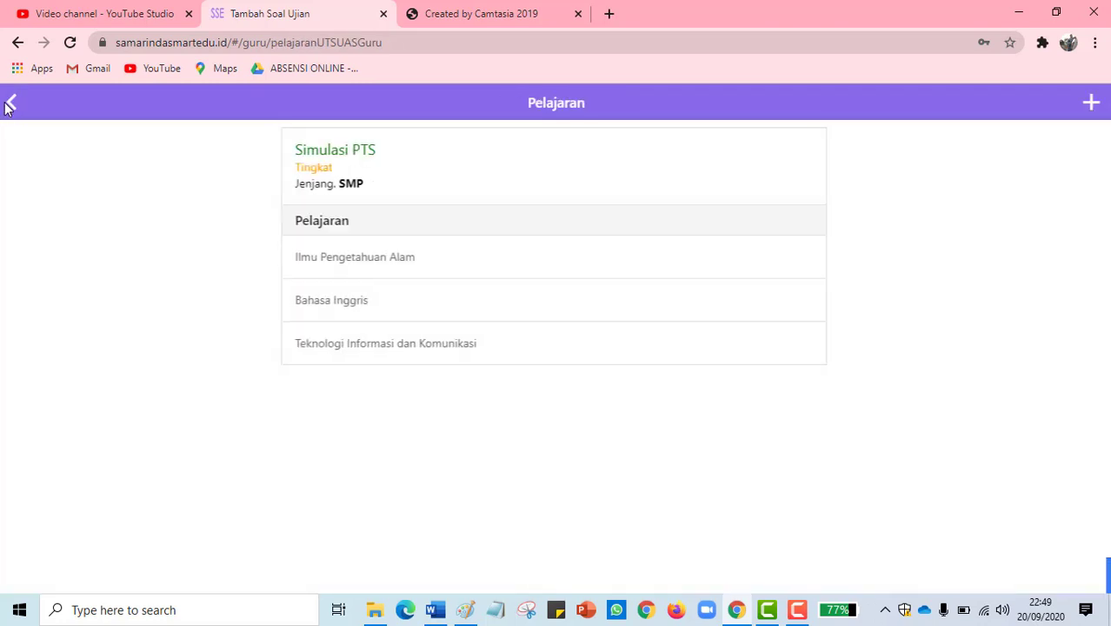
Review the actions available for Ilmu Pengetahuan Alam, and go back through the Simulasi PTS subject pages
left_click(442, 257)
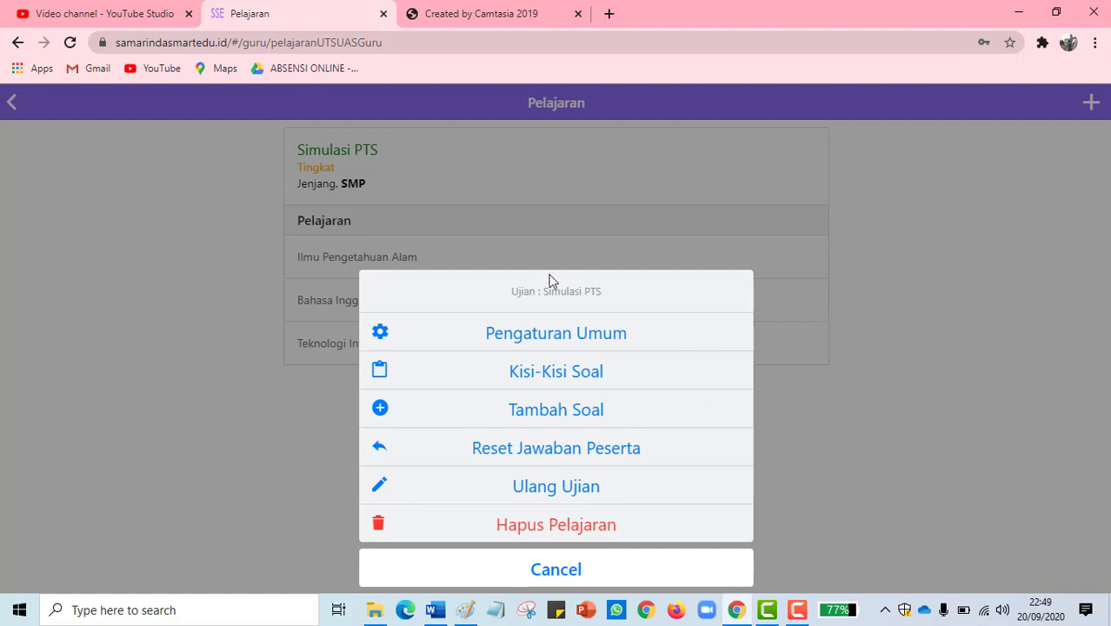
left_click(225, 313)
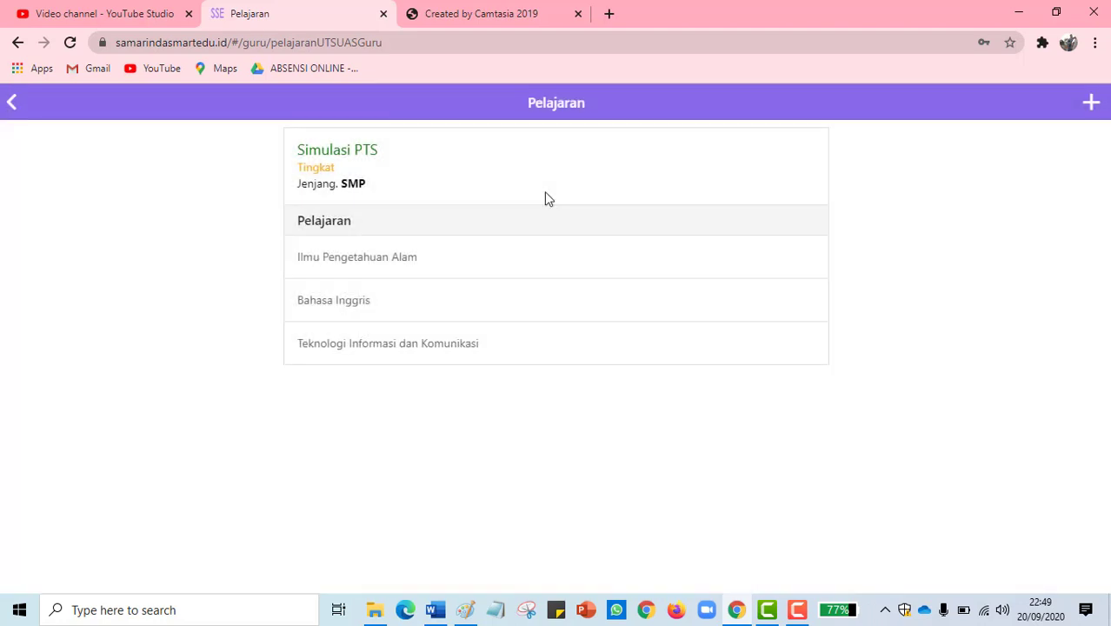
left_click(14, 106)
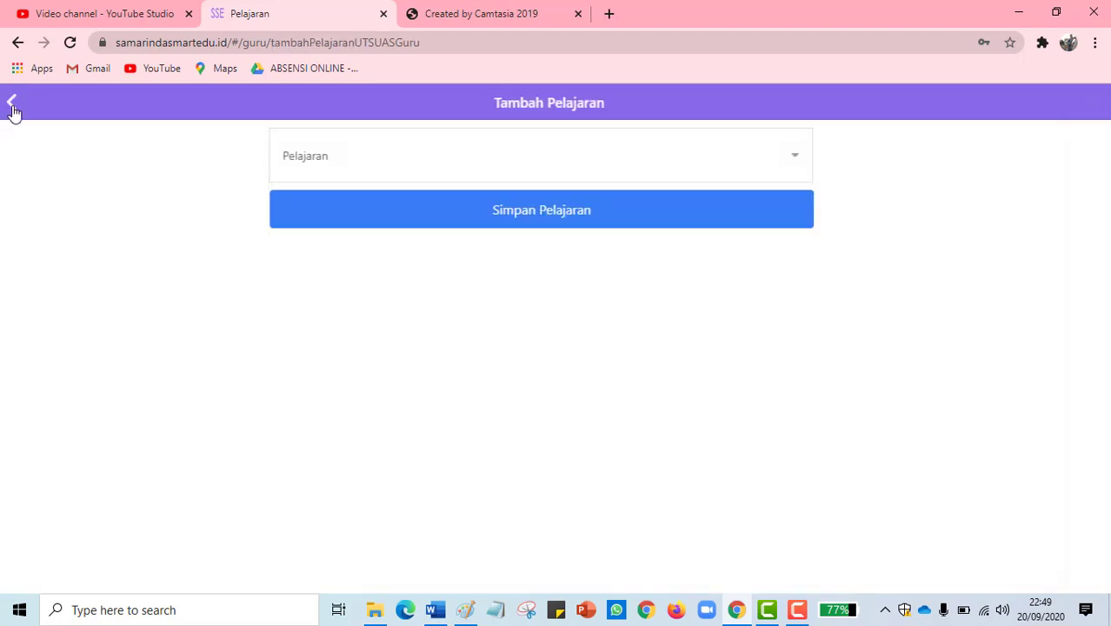
left_click(14, 106)
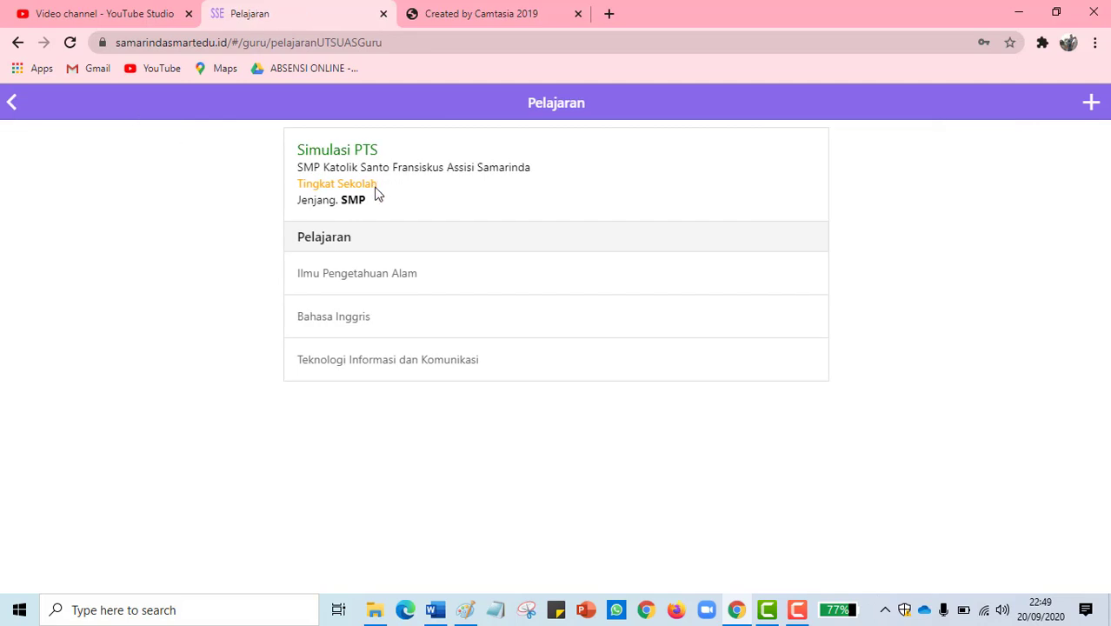
Return to the exam list, review the actions available for Simulasi PTS, and open its Pengaturan Pelajaran
left_click(13, 106)
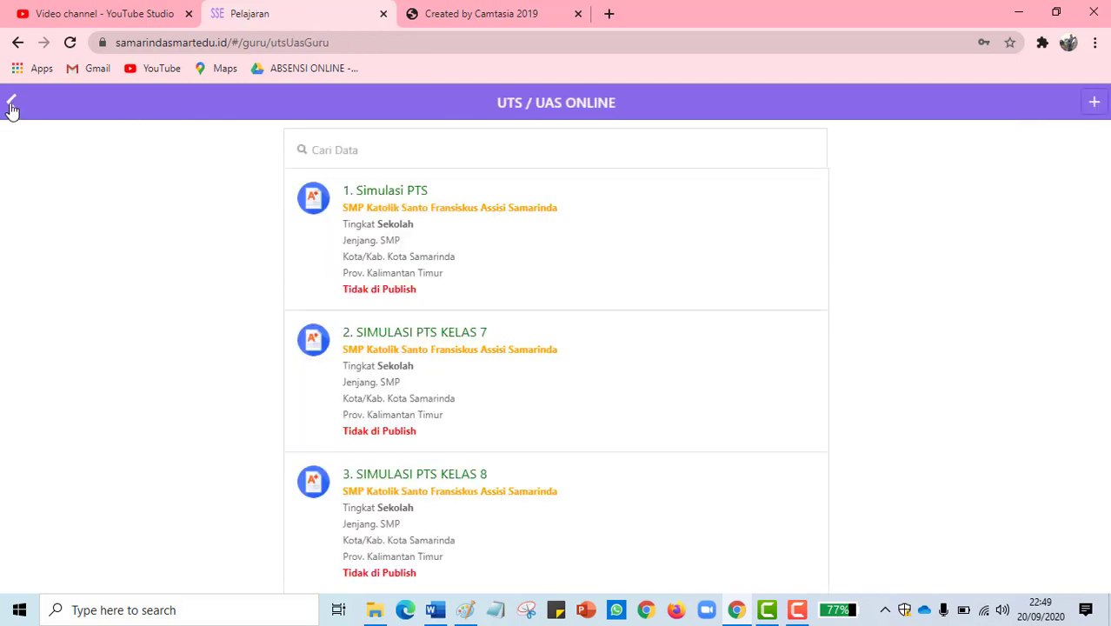
left_click(458, 192)
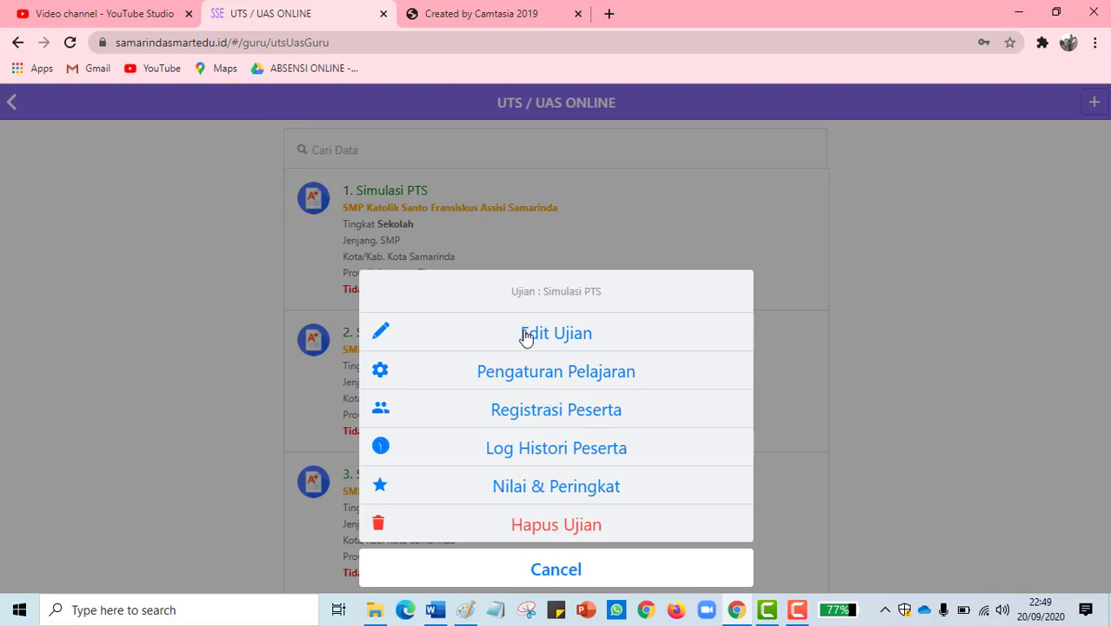
left_click(531, 241)
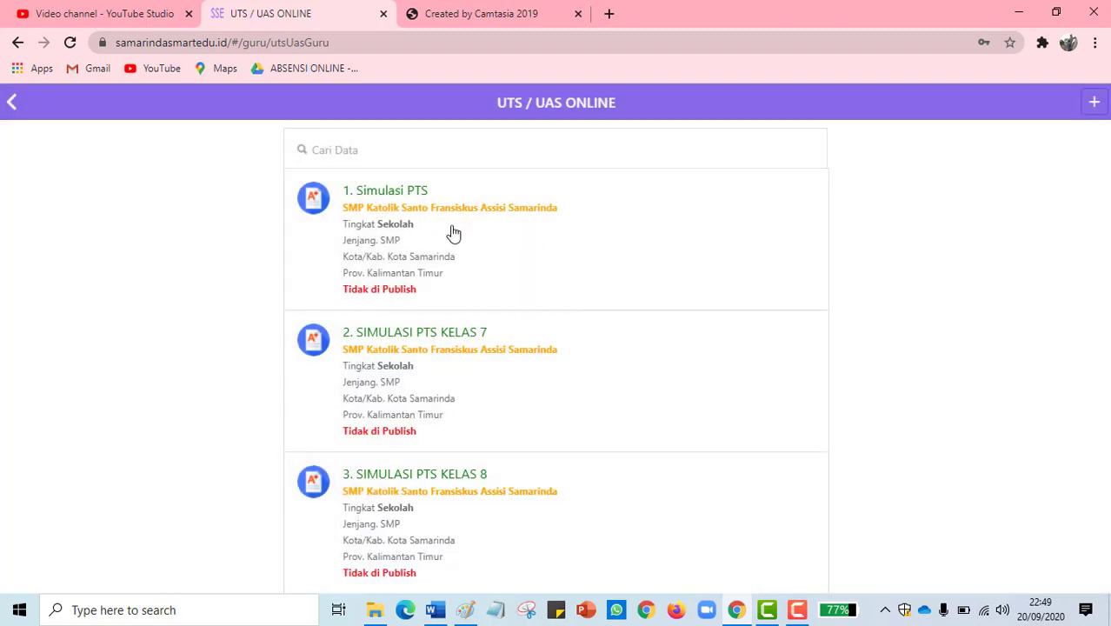
left_click(452, 233)
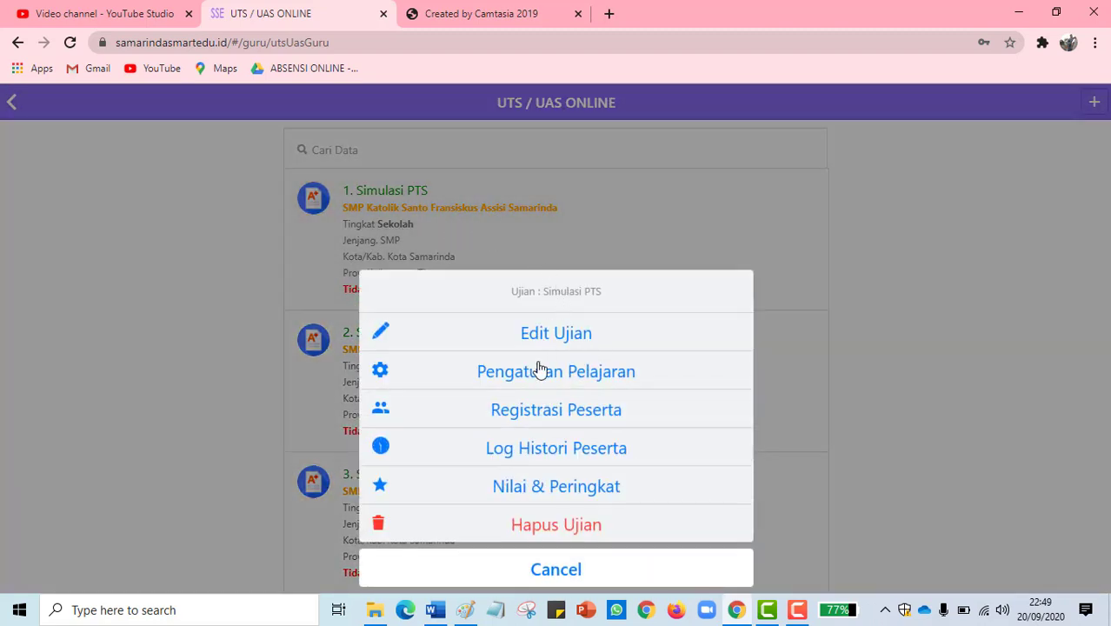
left_click(553, 368)
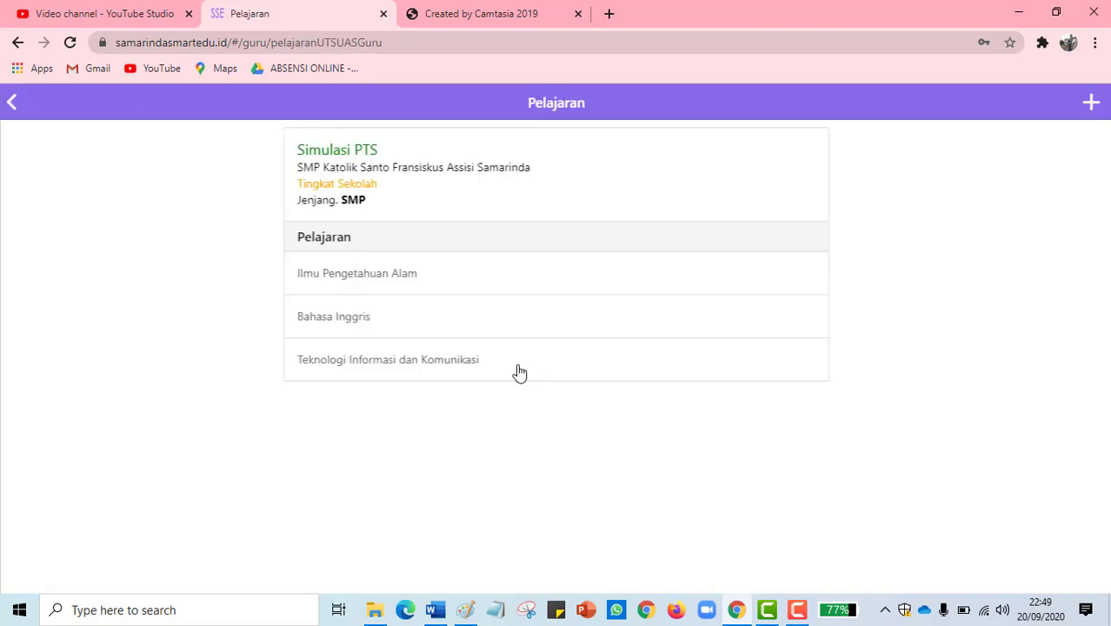
Review the actions available for Bahasa Inggris and Teknologi Informasi dan Komunikasi, and go back to the exam list
left_click(462, 330)
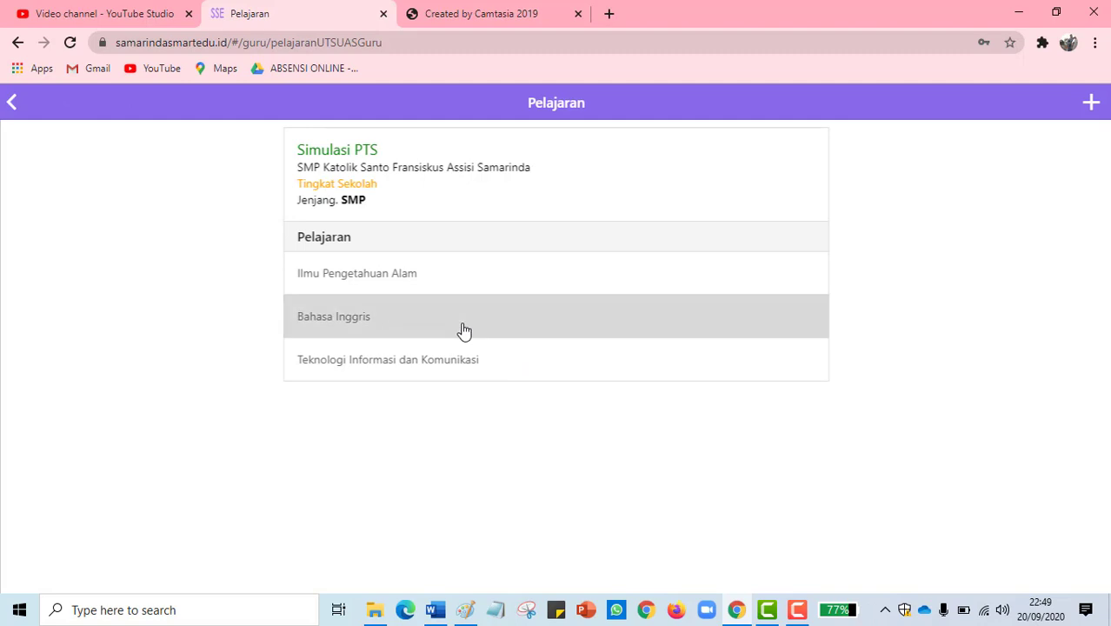
left_click(906, 446)
left_click(529, 315)
left_click(817, 421)
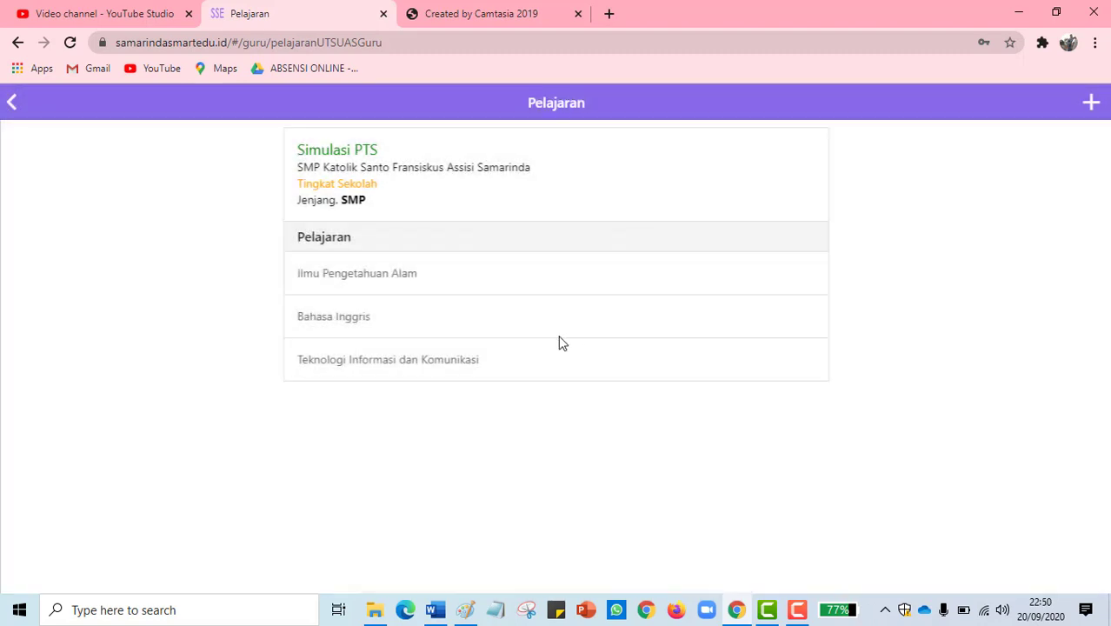
left_click(544, 358)
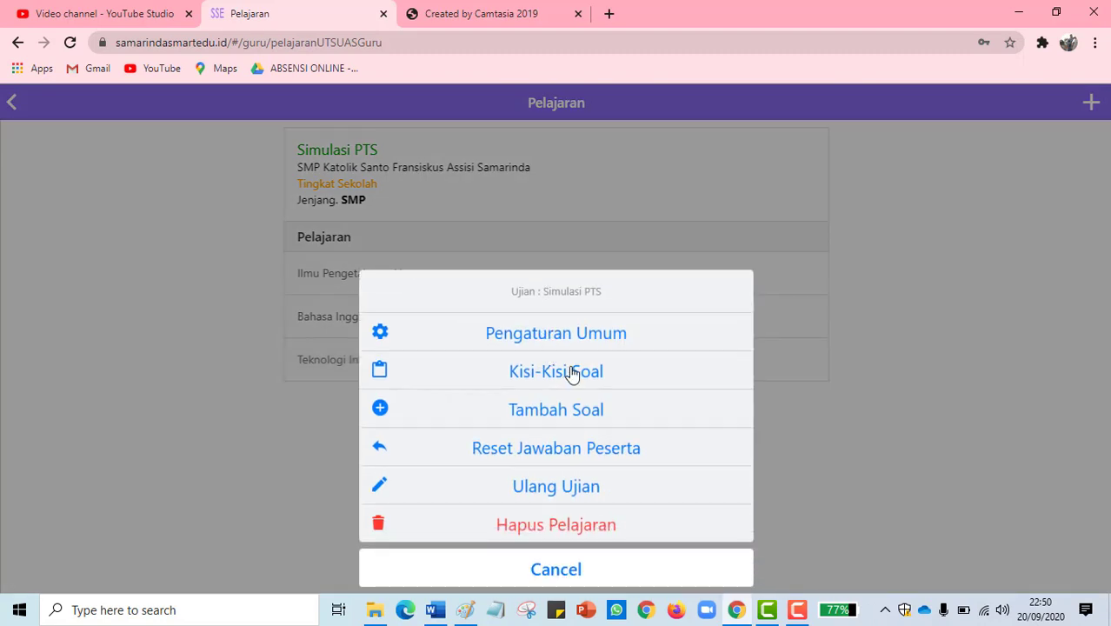
left_click(882, 452)
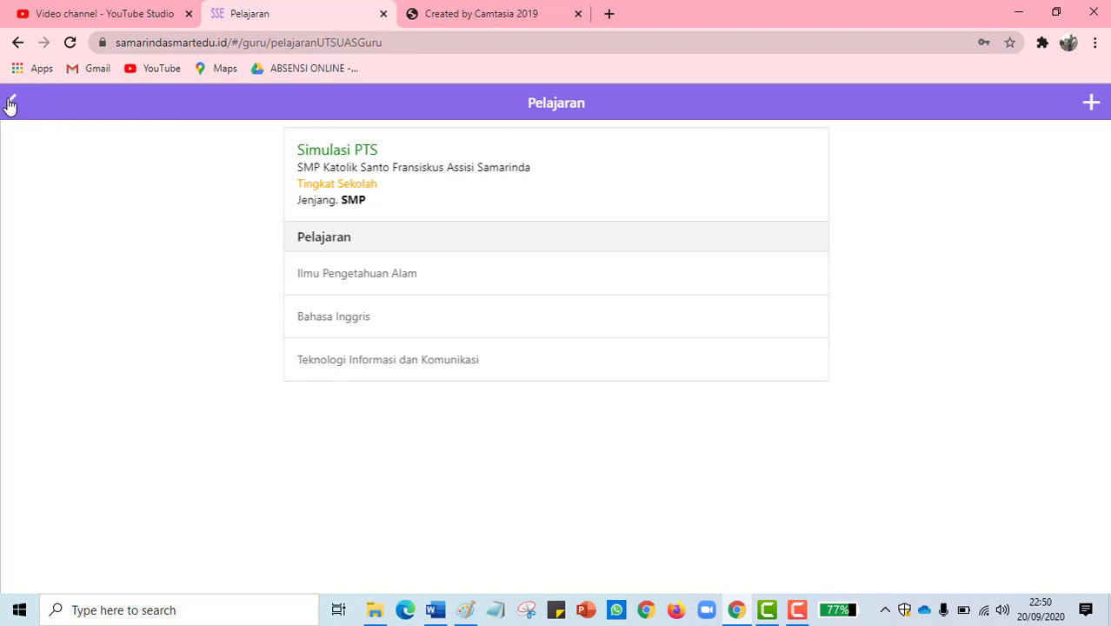
left_click(10, 105)
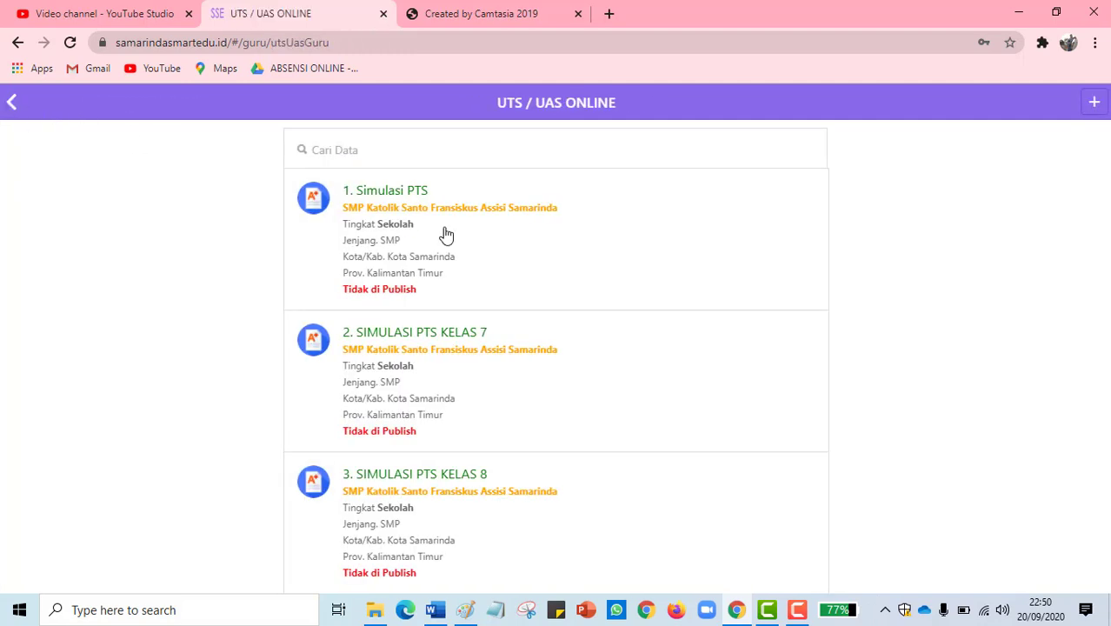
Open Registrasi Peserta for the Simulasi PTS exam and choose class 8.1
left_click(445, 234)
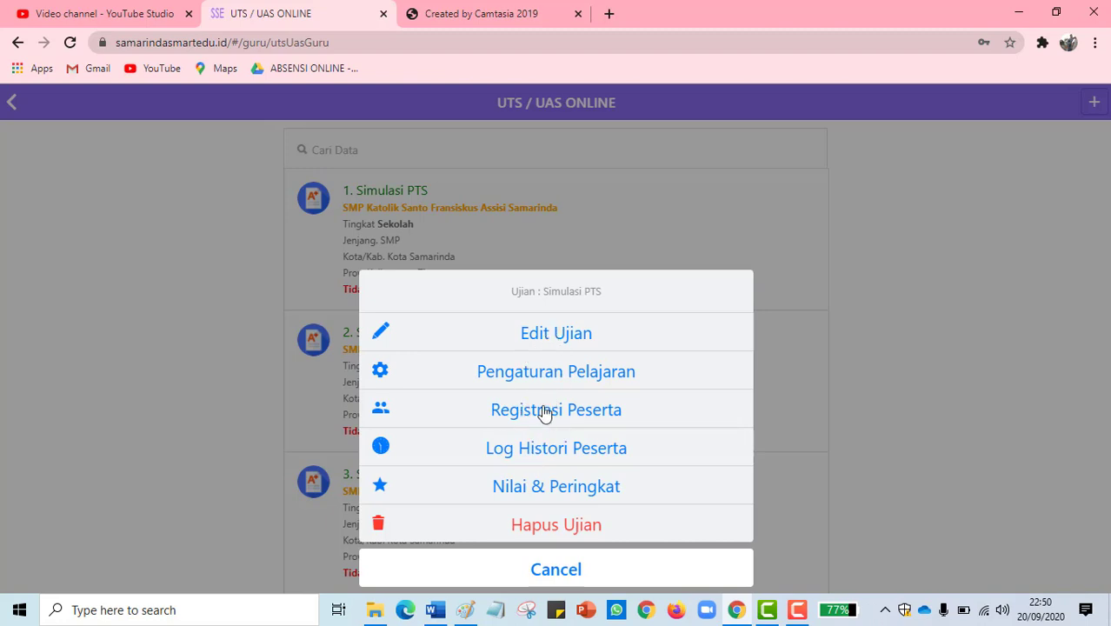
left_click(543, 414)
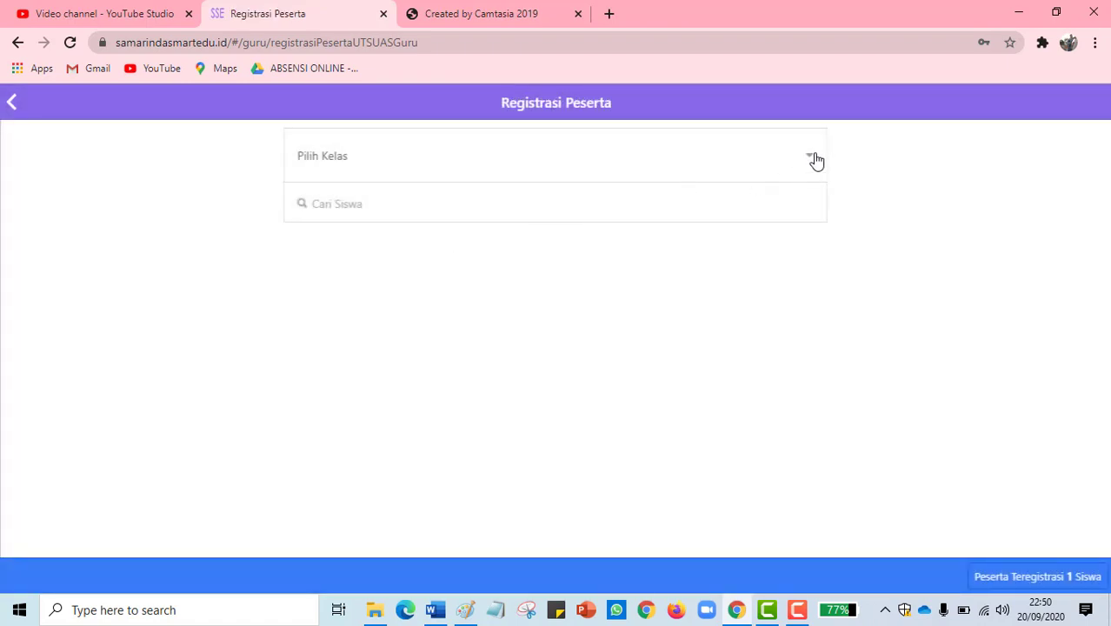
left_click(811, 159)
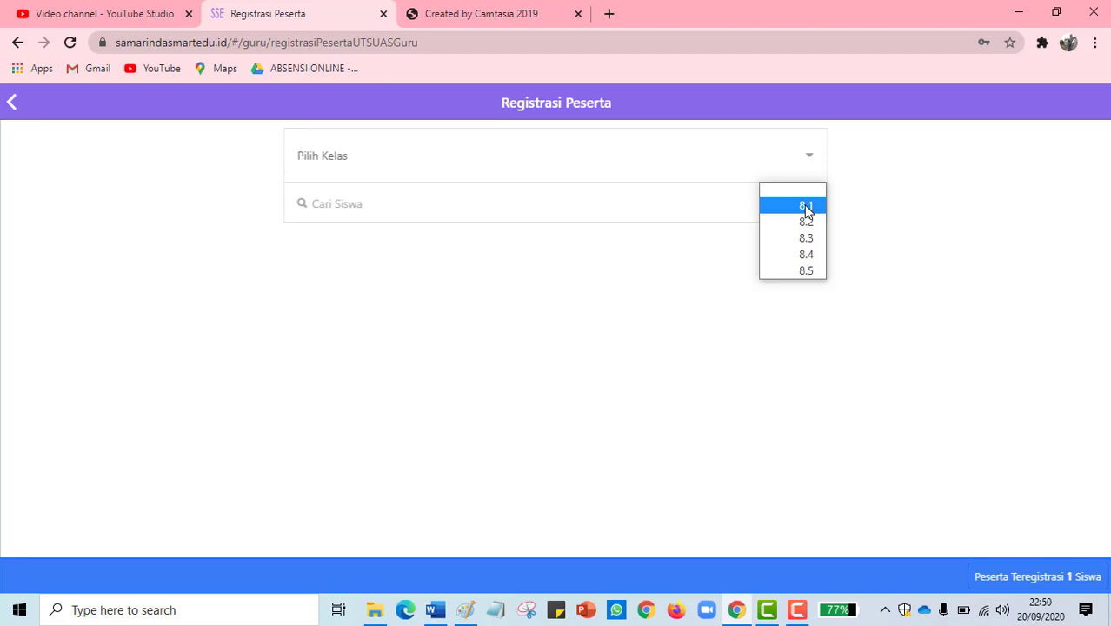
left_click(801, 208)
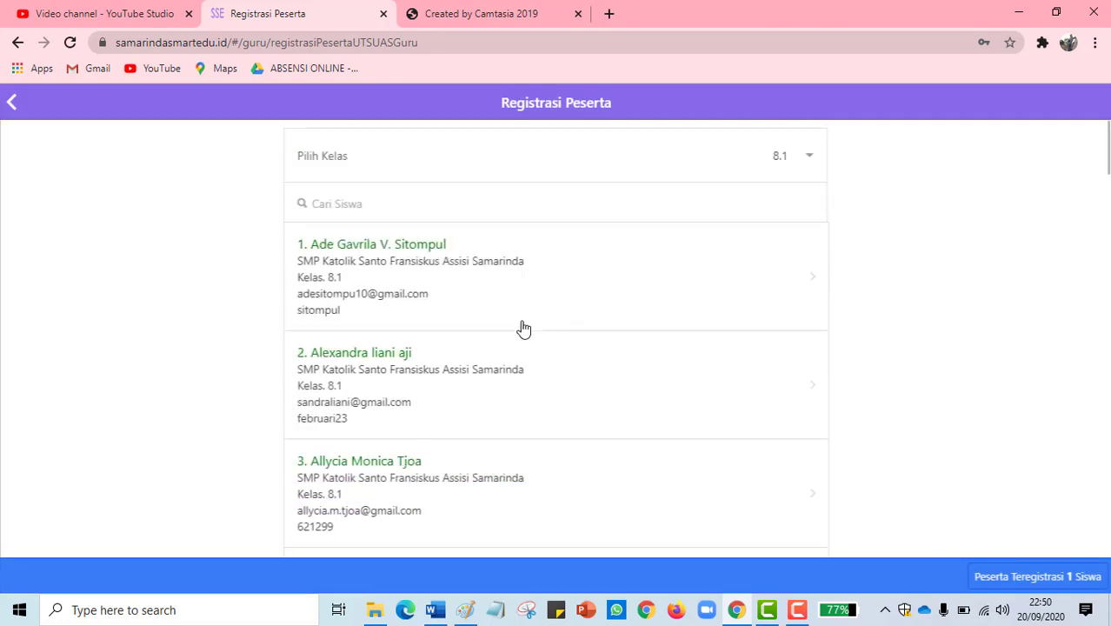
Register the first student in the class 8.1 list as an exam participant and return to the exam list
scroll(526, 322, "down", 5)
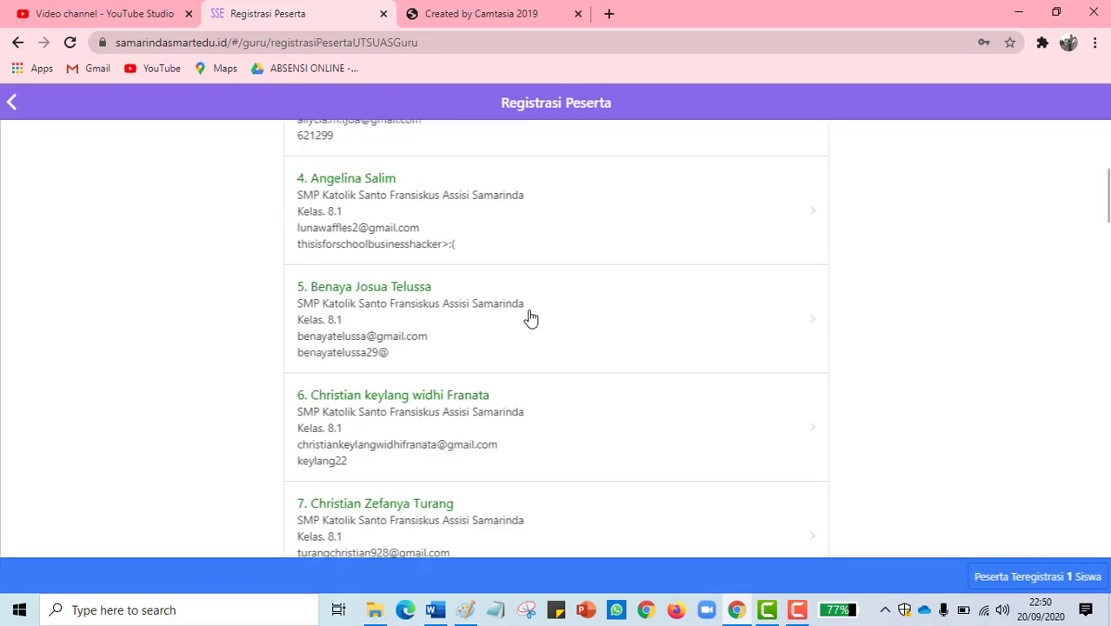
scroll(529, 318, "up", 3)
scroll(529, 318, "up", 3)
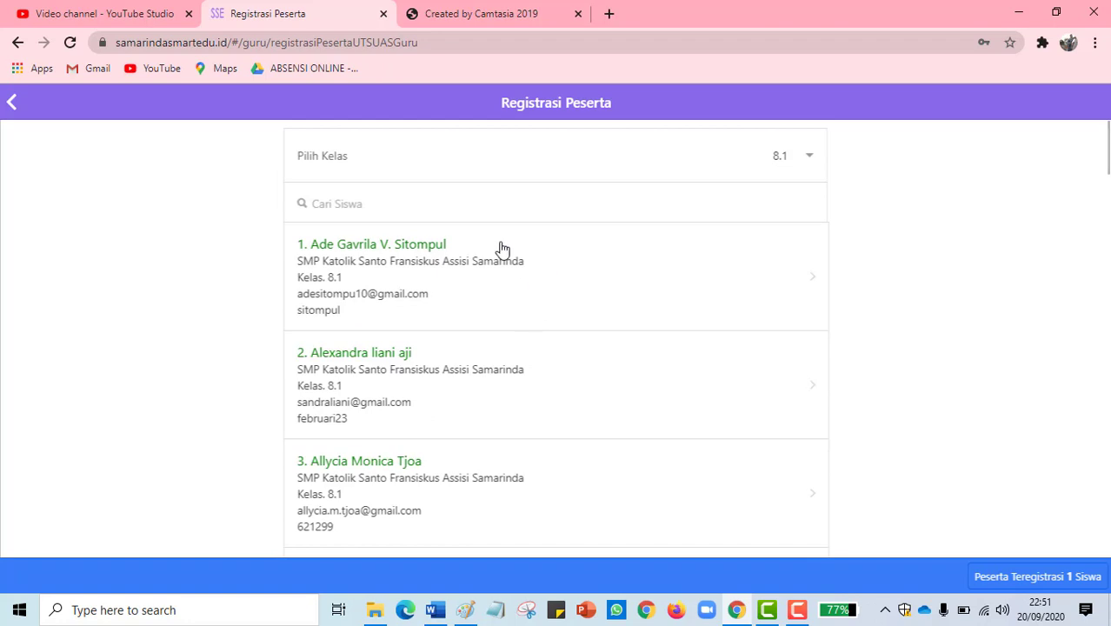
scroll(496, 252, "down", 1)
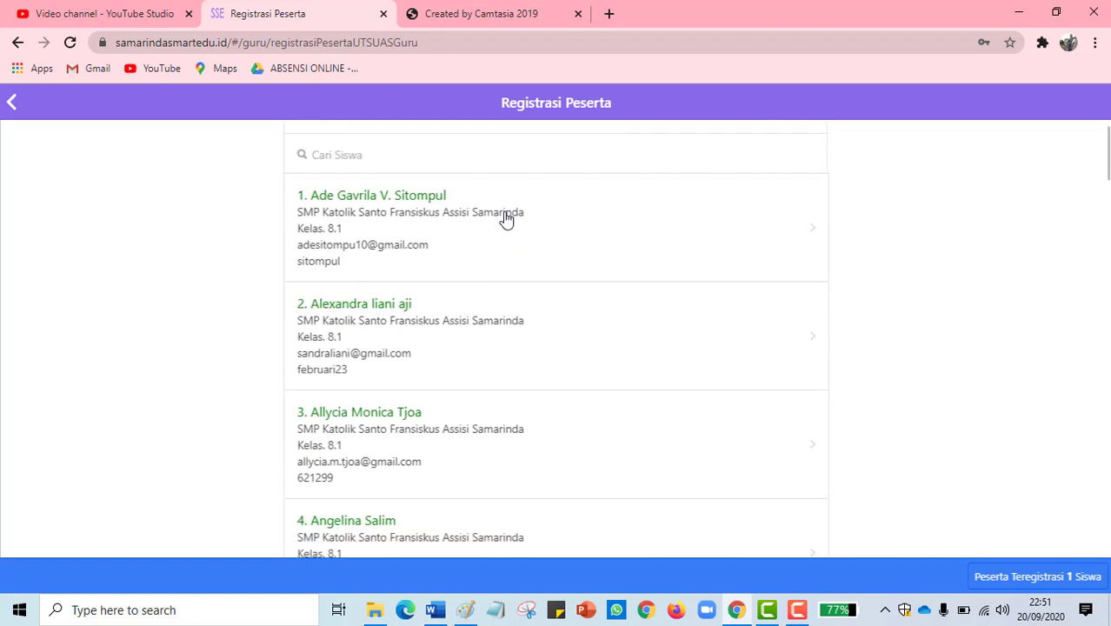
left_click(505, 220)
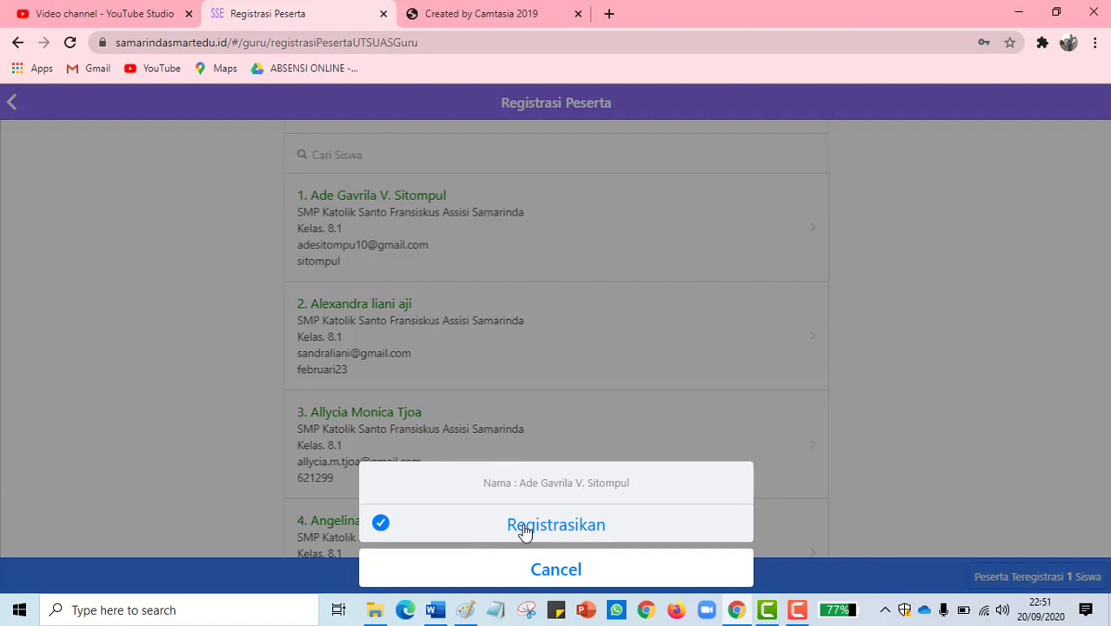
left_click(523, 527)
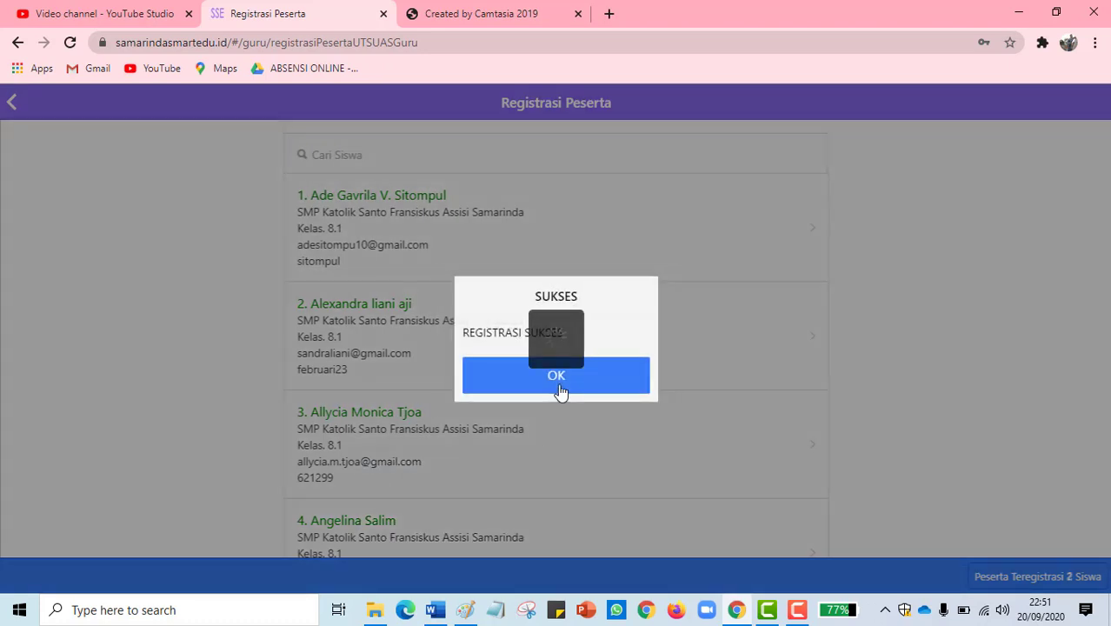
left_click(558, 388)
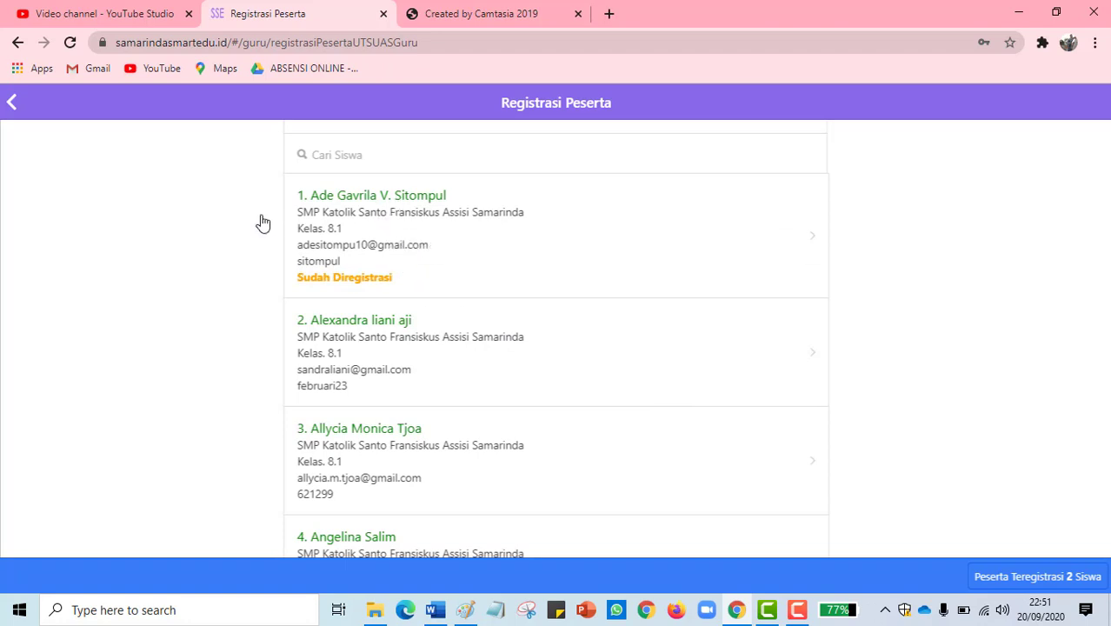
left_click(12, 105)
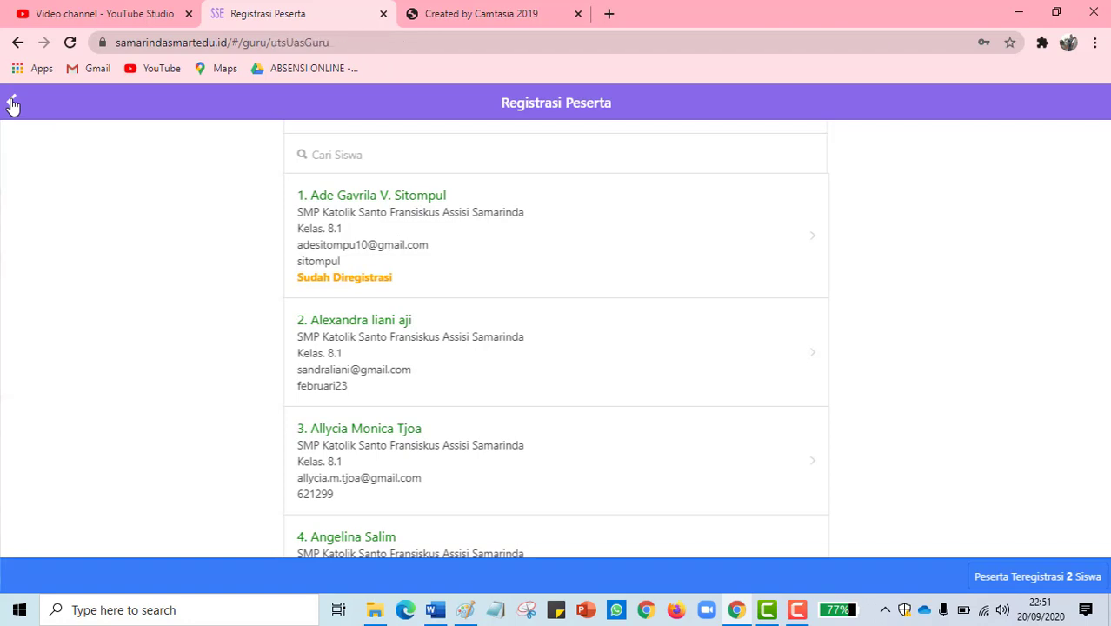